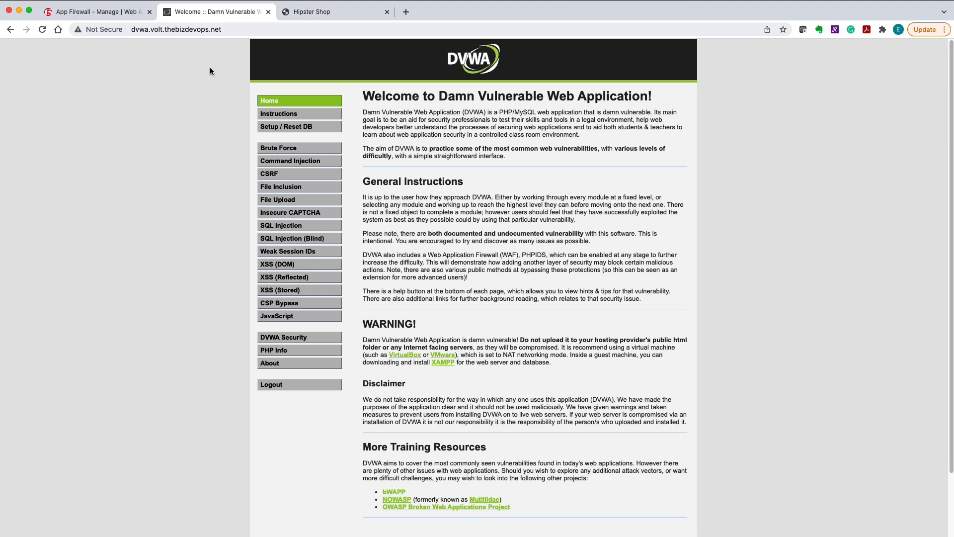
Open the Command Injection vulnerability exercise of the deliberately vulnerable web application
click(301, 162)
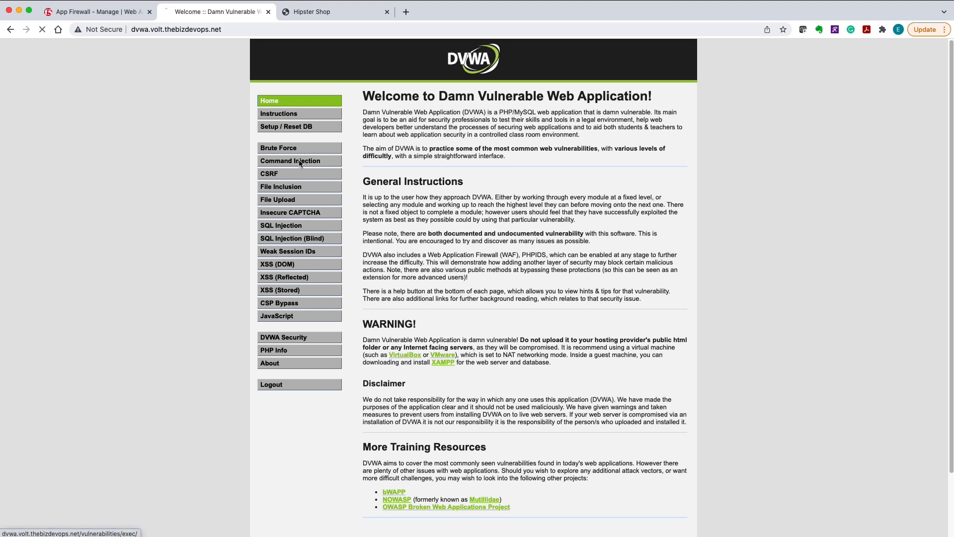
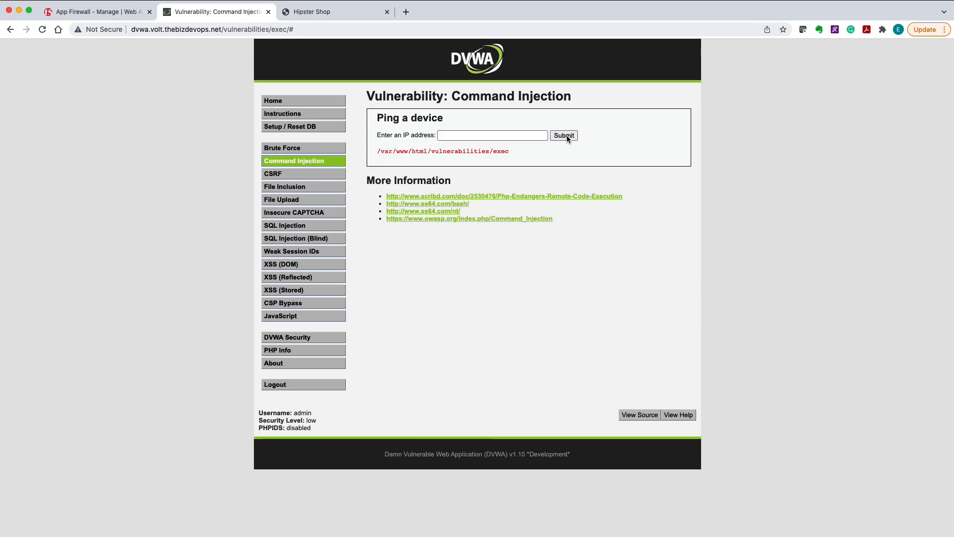
Submit the ping form to run the command injection test
click(567, 138)
Open the stored cross-site scripting exercise and enter "openshift" as the name for a new guestbook entry
click(293, 291)
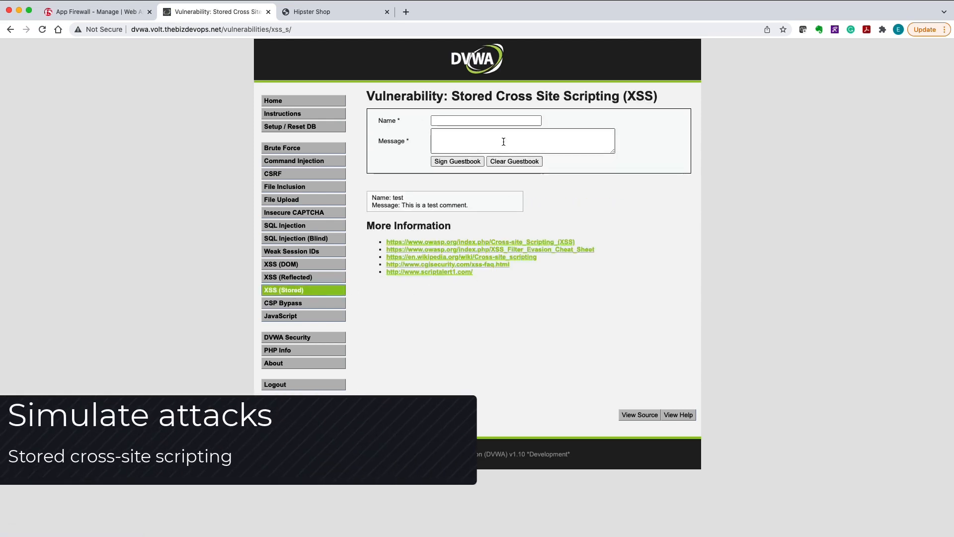
click(494, 119)
click(485, 154)
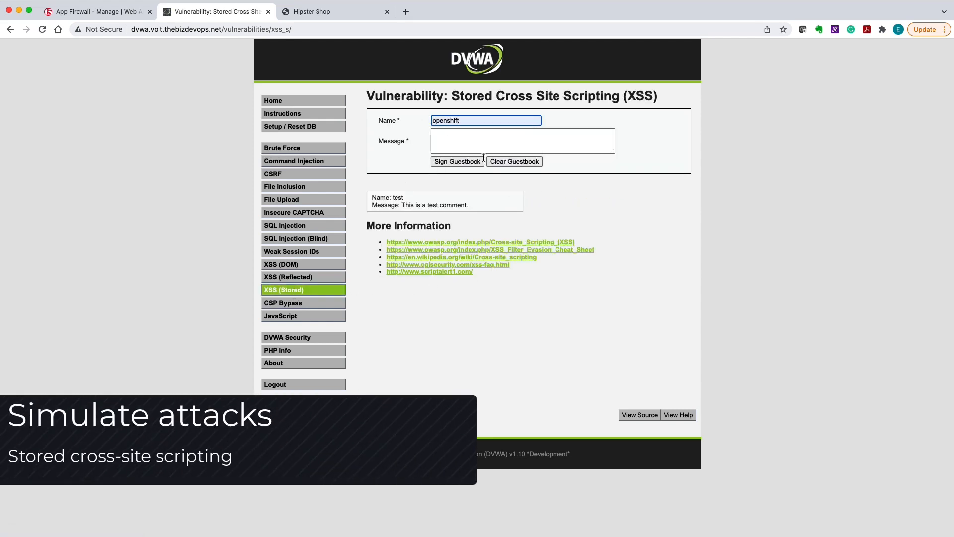
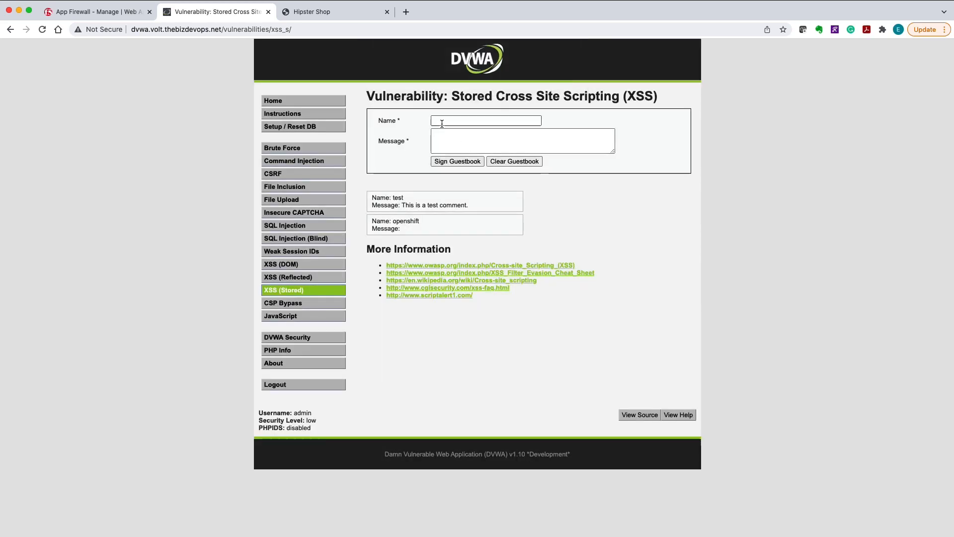
Fill in a new guestbook entry with "test" as the name and begin its message with "te"
click(442, 121)
text(test)
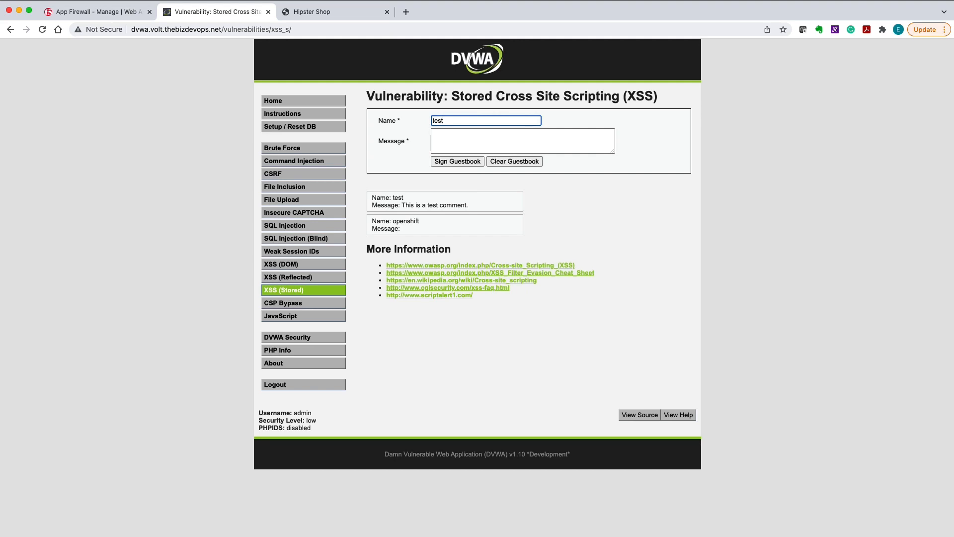
key(Tab)
text(te)
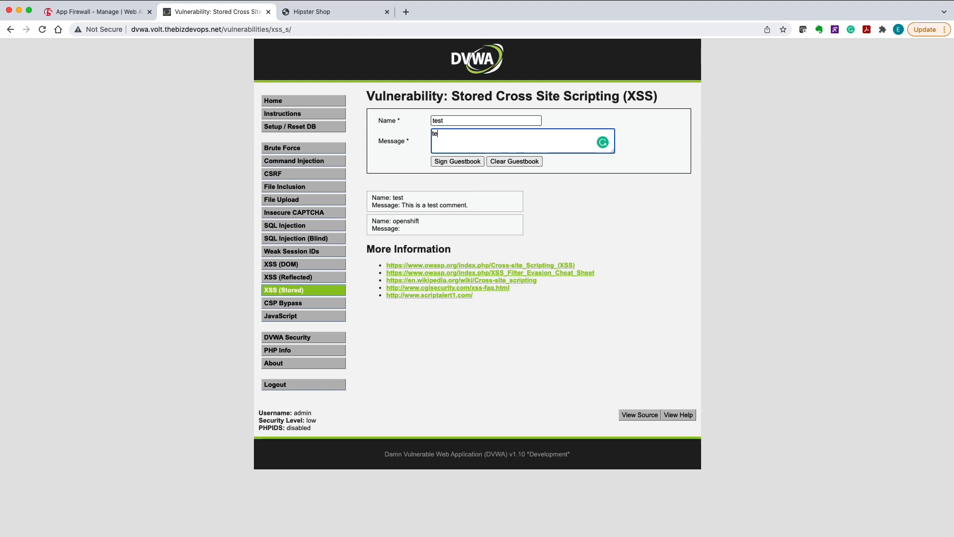
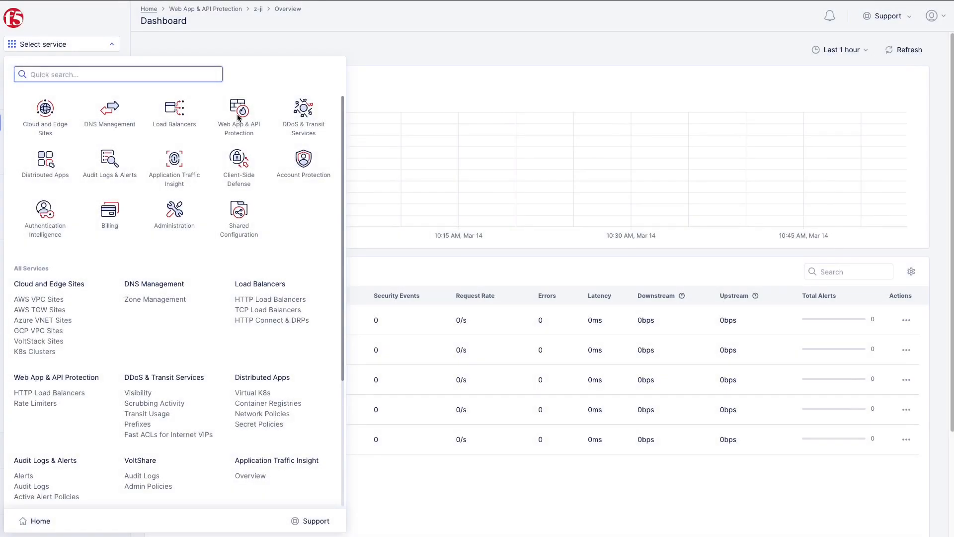
Start a new app firewall in Web App & API Protection and name it waf-openshift
click(237, 112)
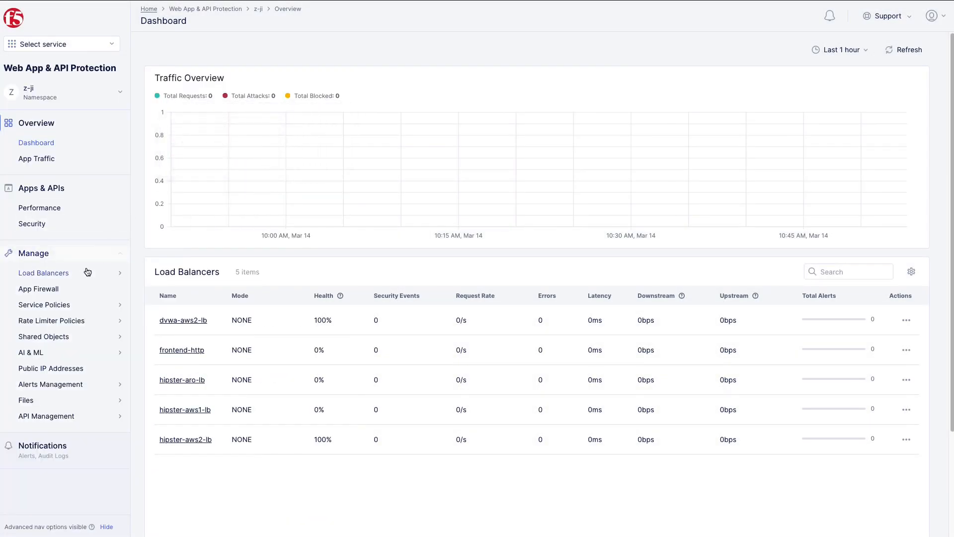
click(67, 294)
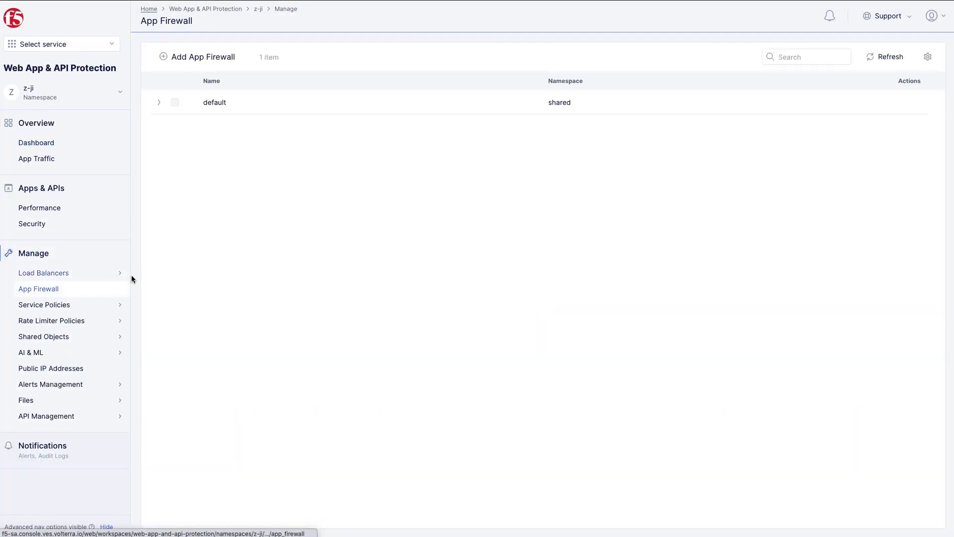
click(216, 57)
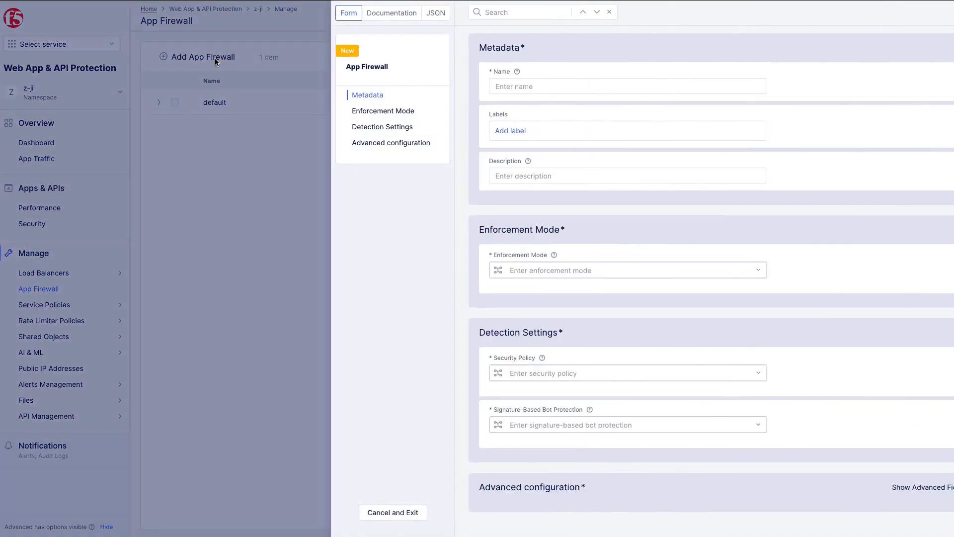
click(478, 87)
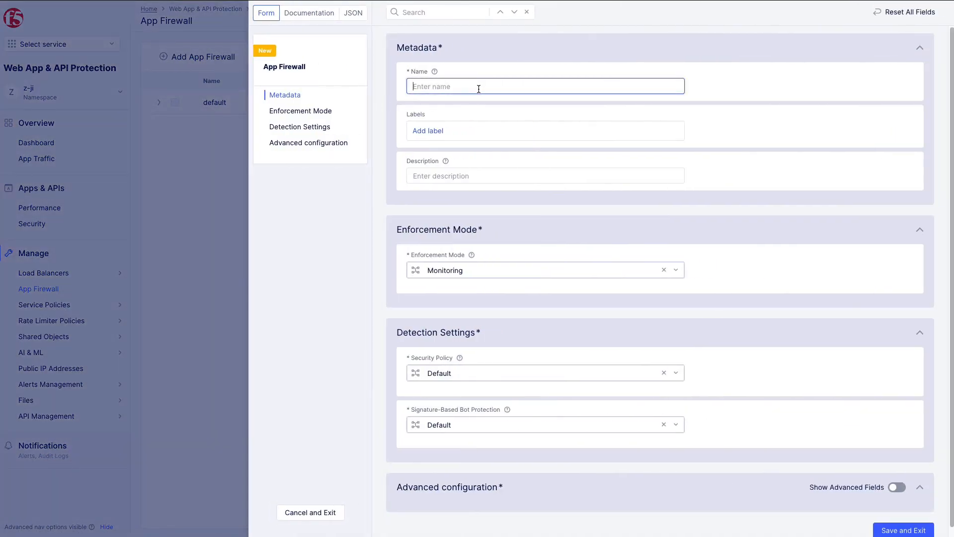
text(waf-openshift)
Set the firewall's enforcement mode to Blocking and its security policy to Custom
click(641, 272)
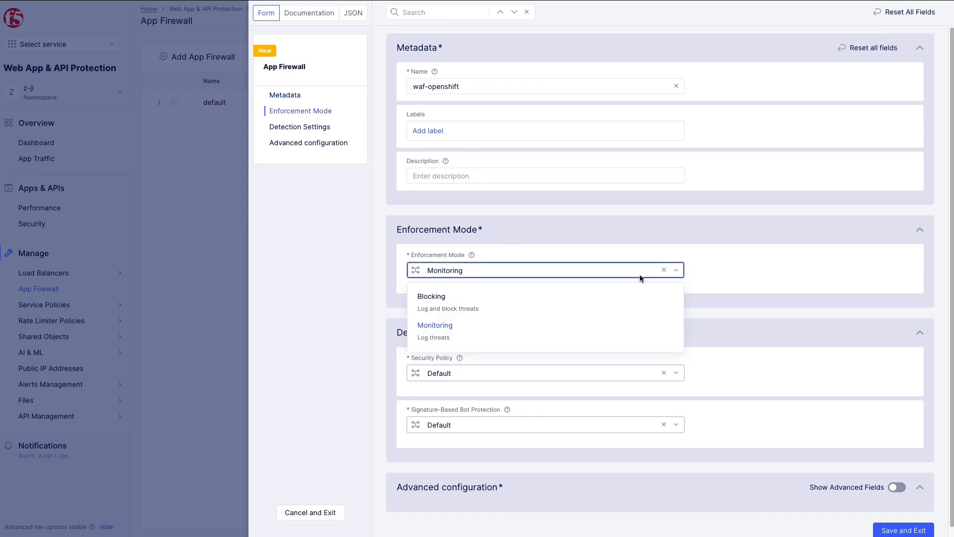
click(629, 313)
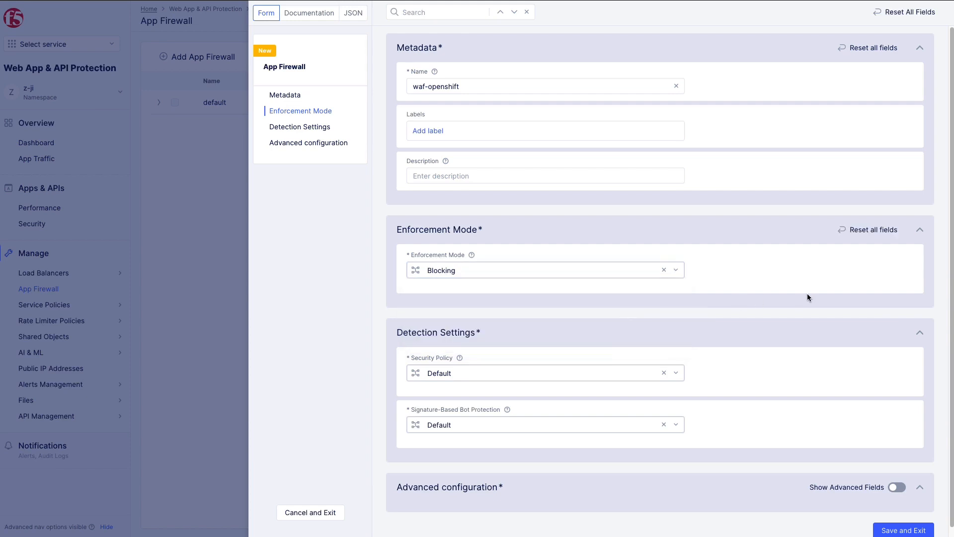
scroll(807, 294, down, 1)
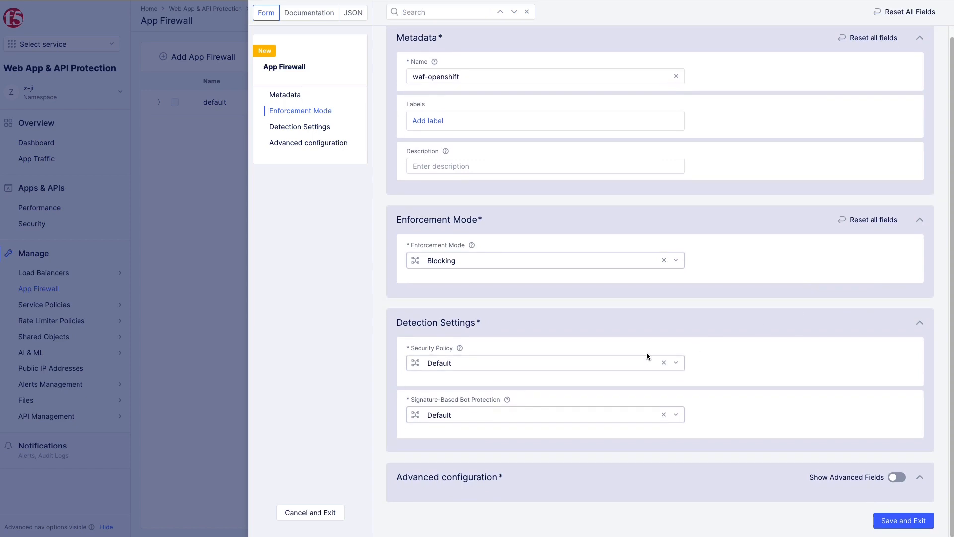
click(604, 362)
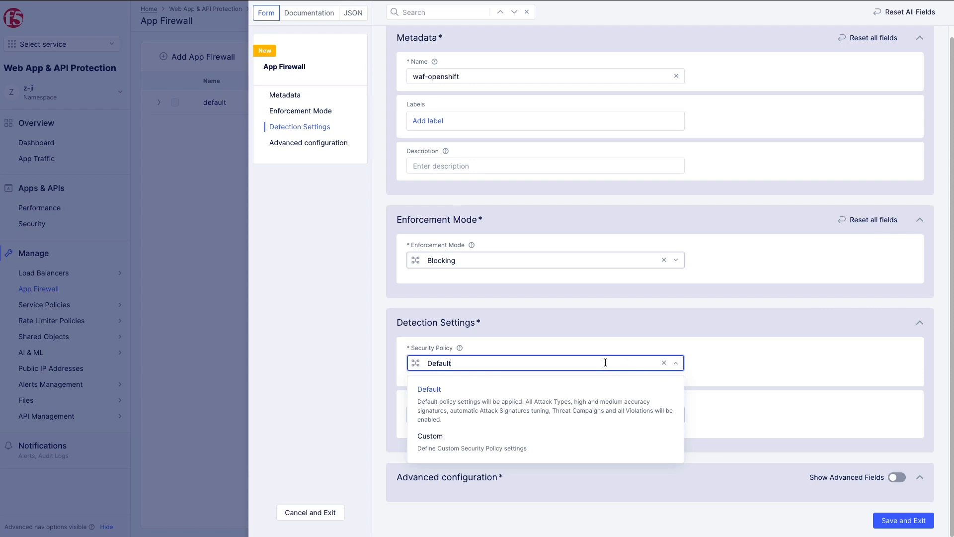
click(579, 435)
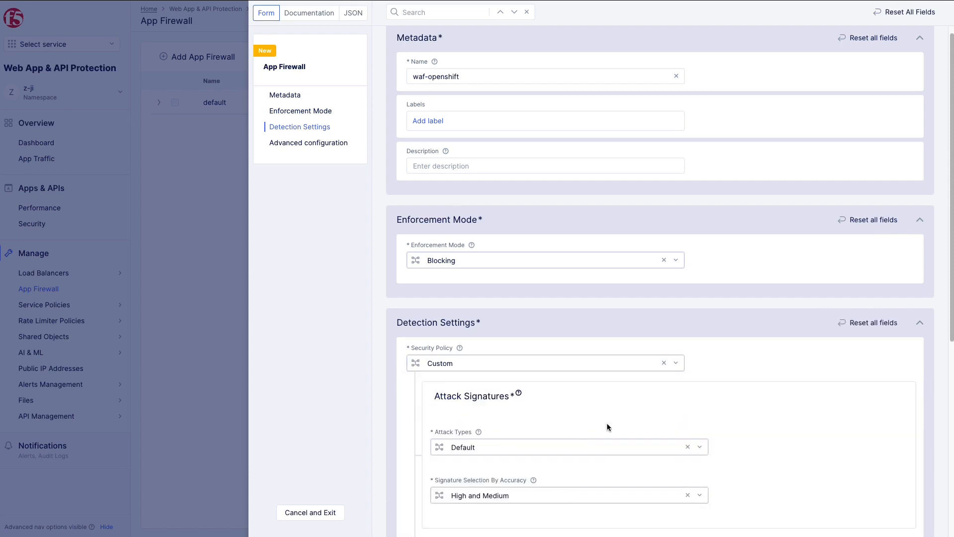
Set the attack signature selection by accuracy to High, Medium and Low
scroll(795, 378, down, 1)
scroll(795, 378, down, 1)
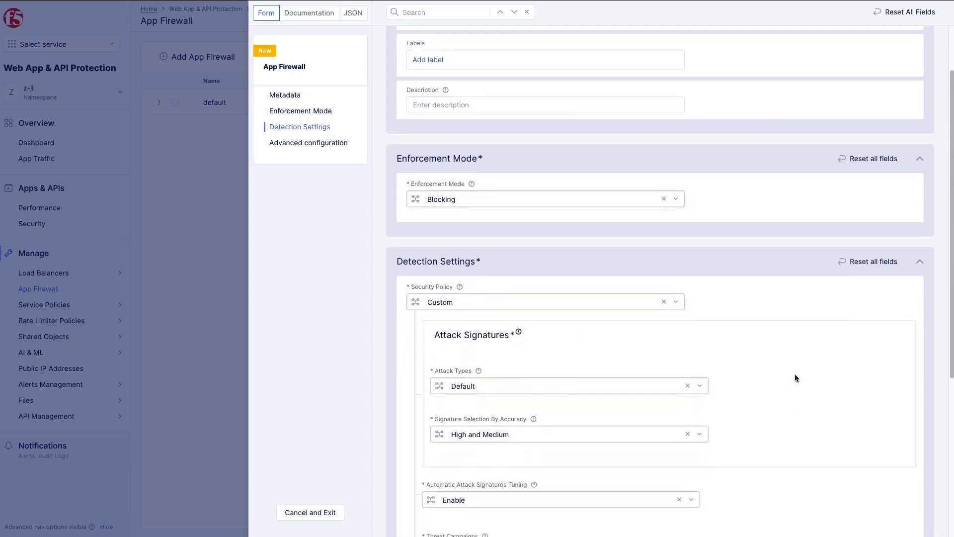
scroll(795, 373, down, 1)
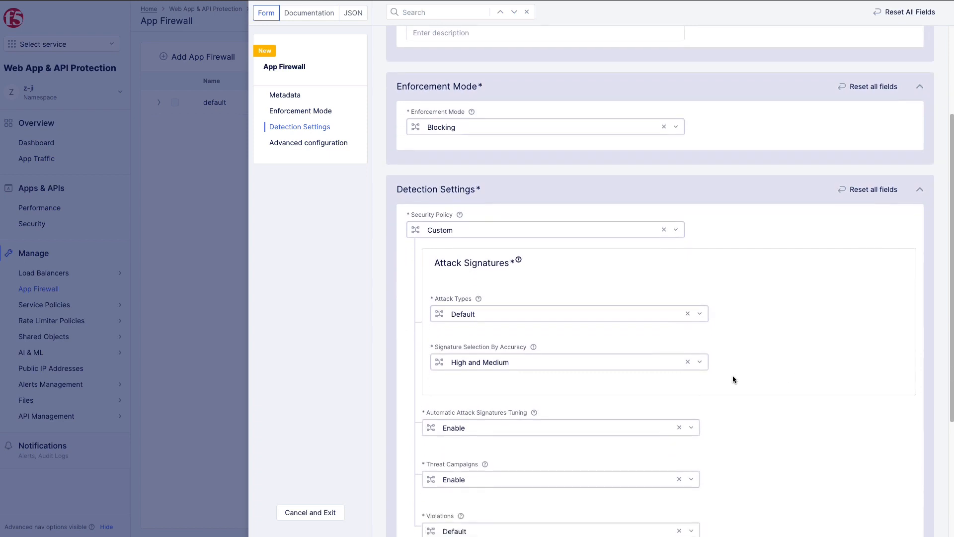
click(652, 362)
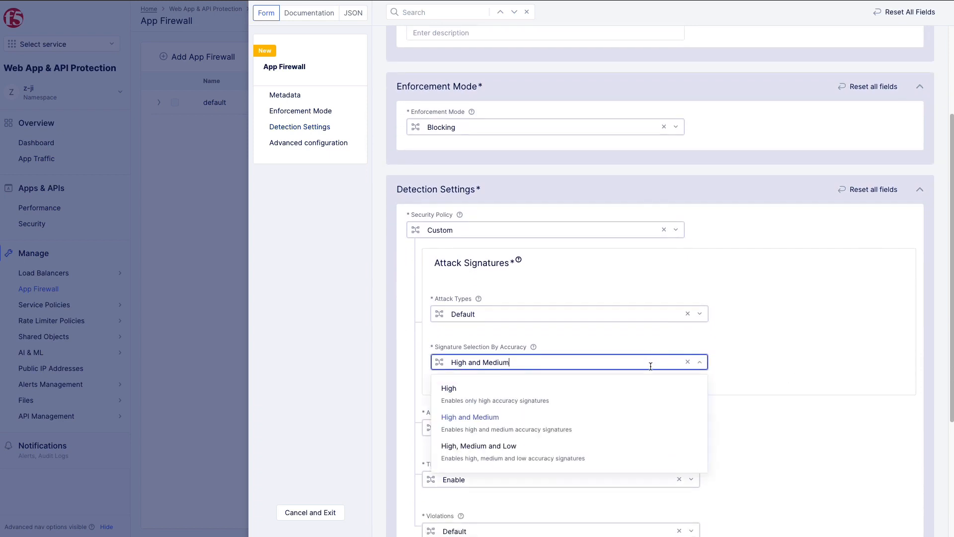
click(631, 455)
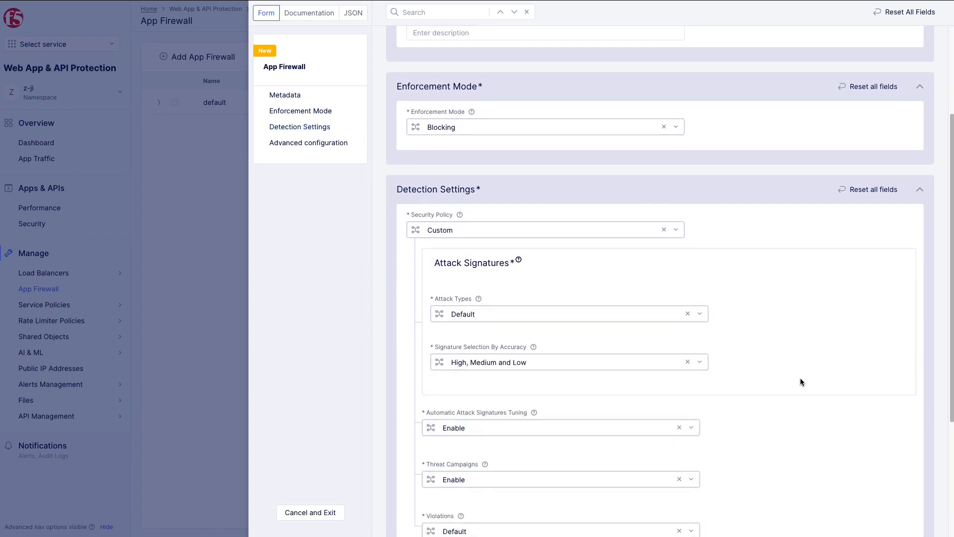
Examine the available options for Automatic Attack Signatures Tuning in the detection settings
scroll(845, 350, down, 1)
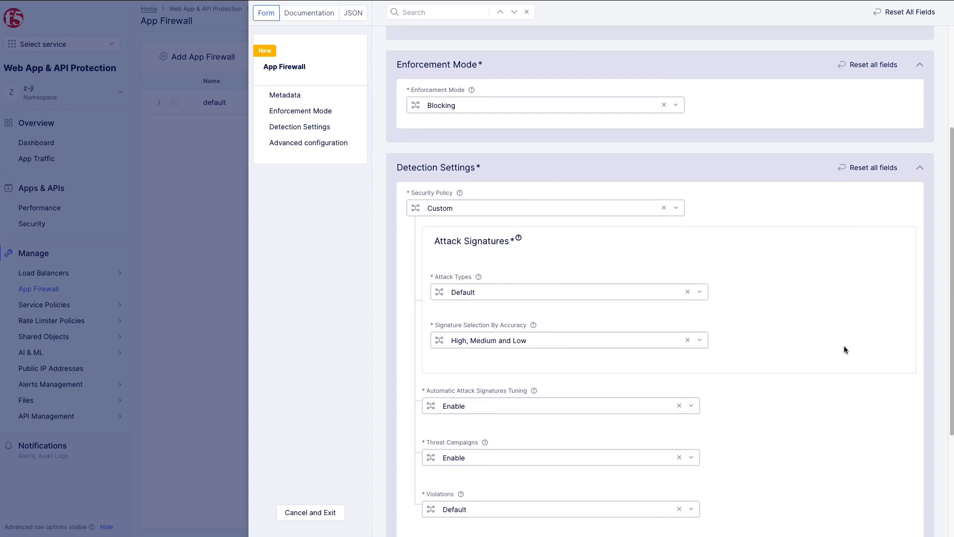
scroll(843, 349, down, 3)
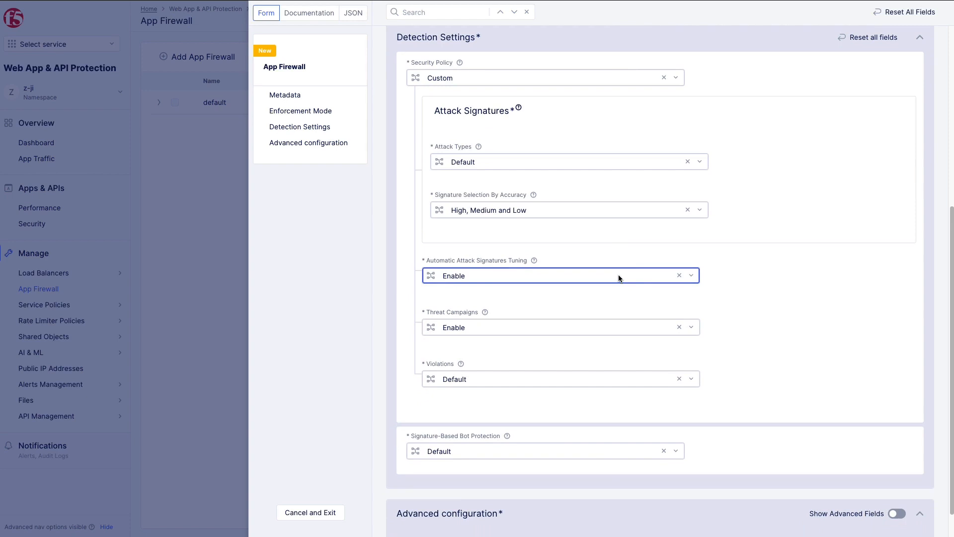
click(619, 277)
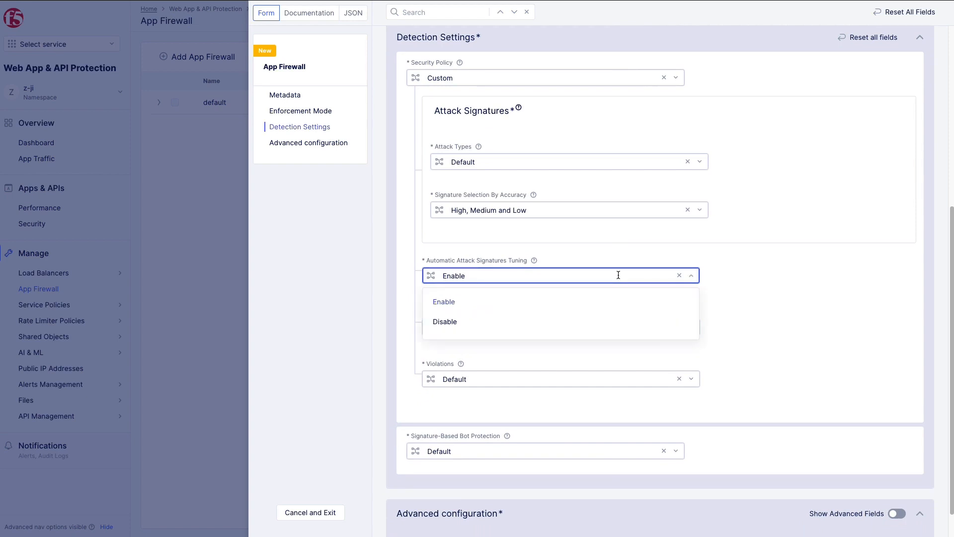
click(771, 265)
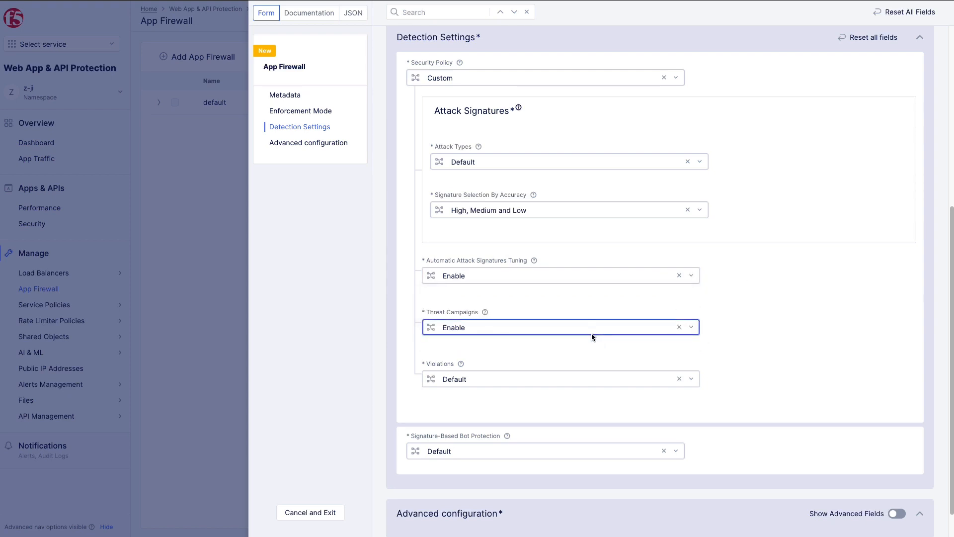
Try the Custom setting for Violations, examine which violations can be disabled, and return Violations to Default
click(593, 379)
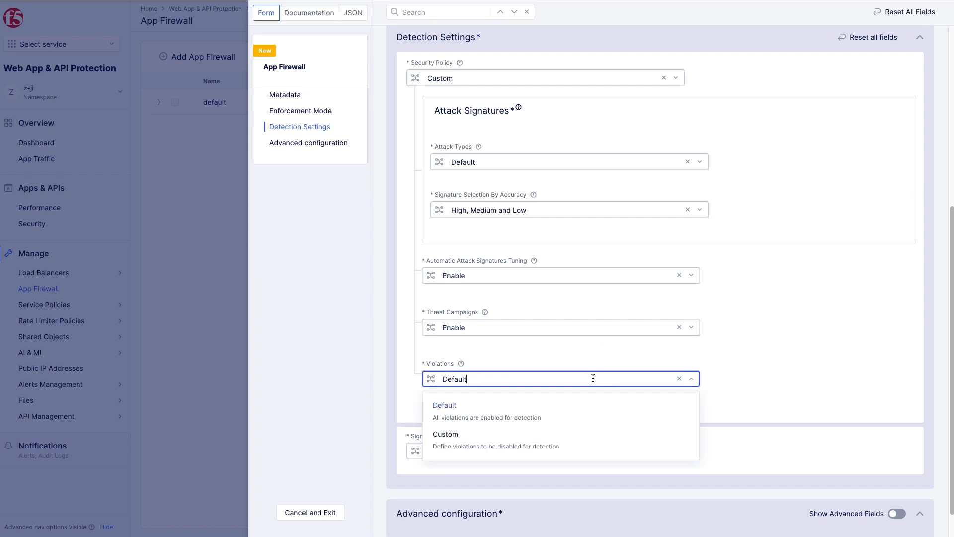
click(550, 445)
scroll(805, 375, down, 1)
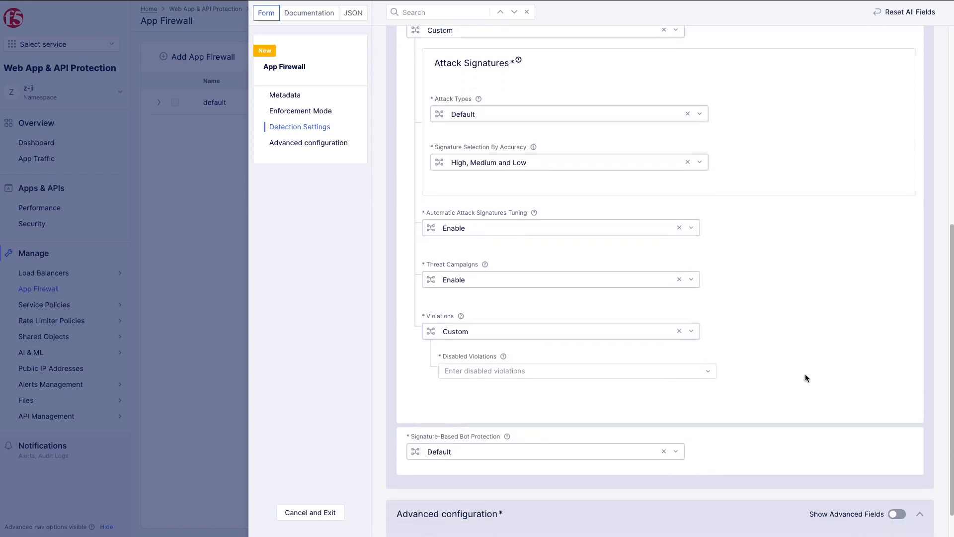
click(689, 371)
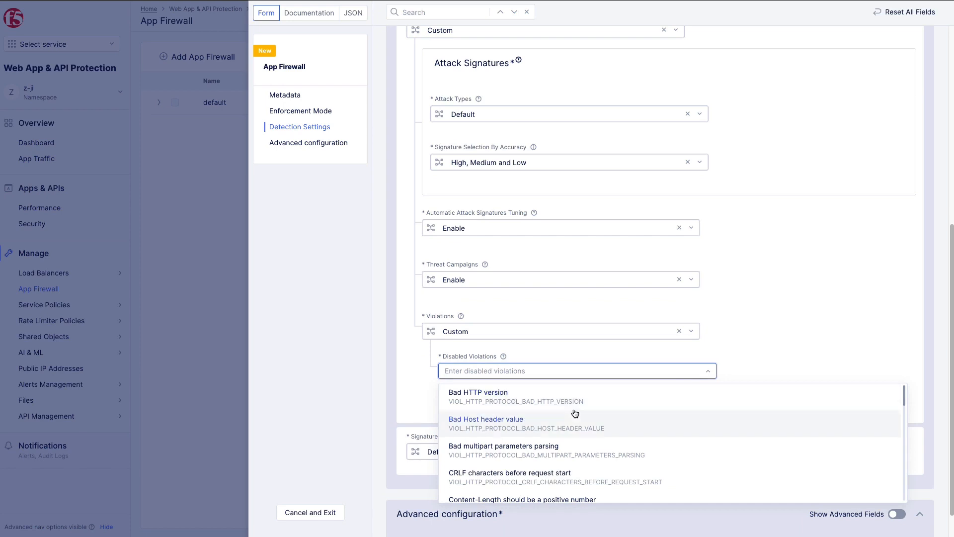
click(565, 325)
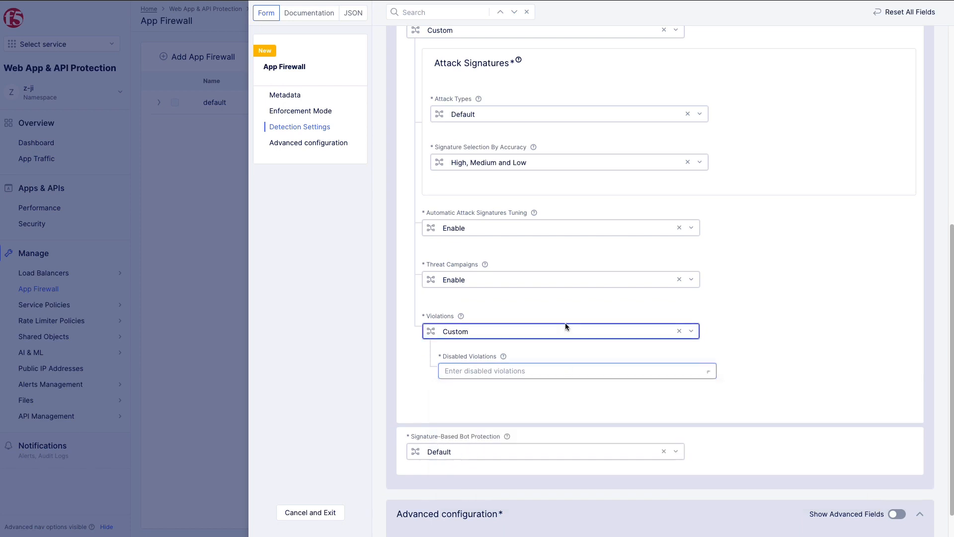
click(515, 337)
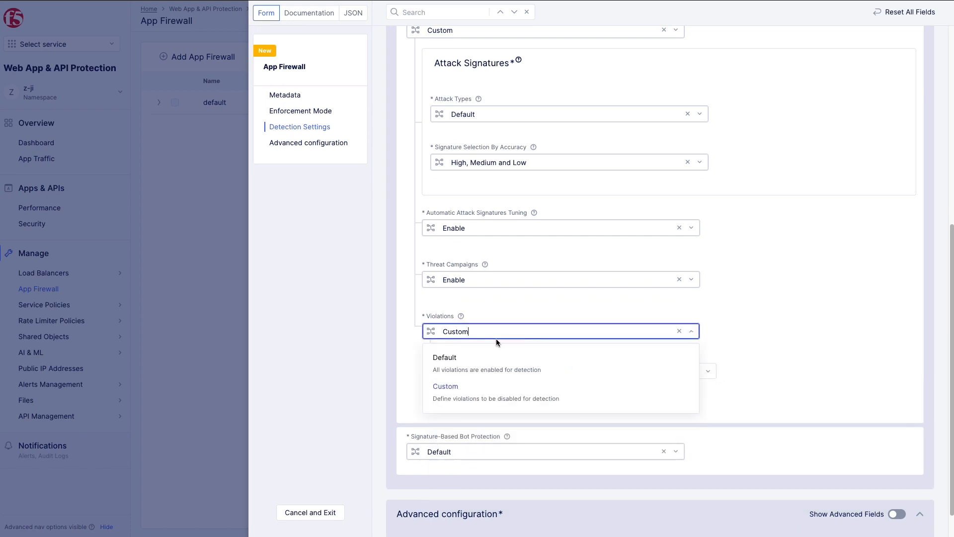
click(469, 359)
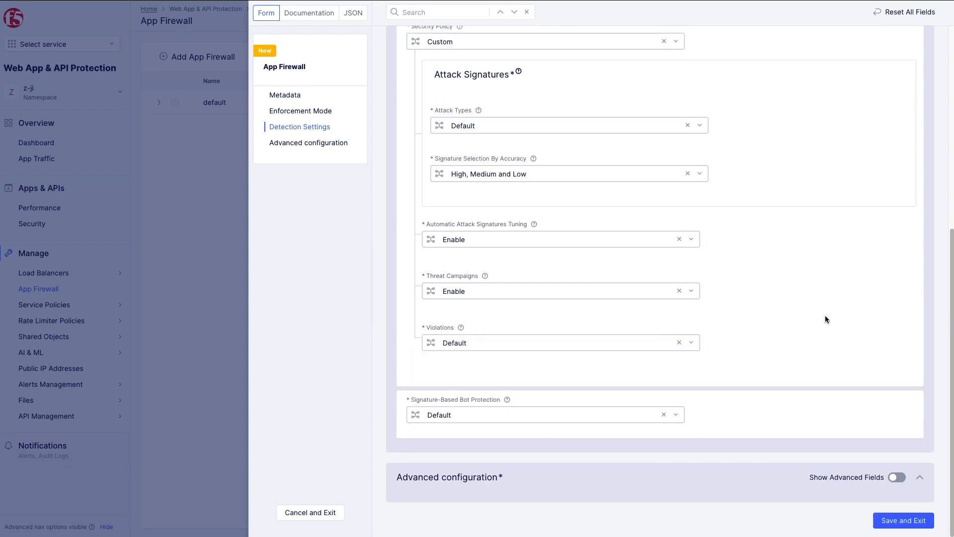
Set Signature-Based Bot Protection to Custom and review the actions for malicious, suspicious and good bots
click(619, 417)
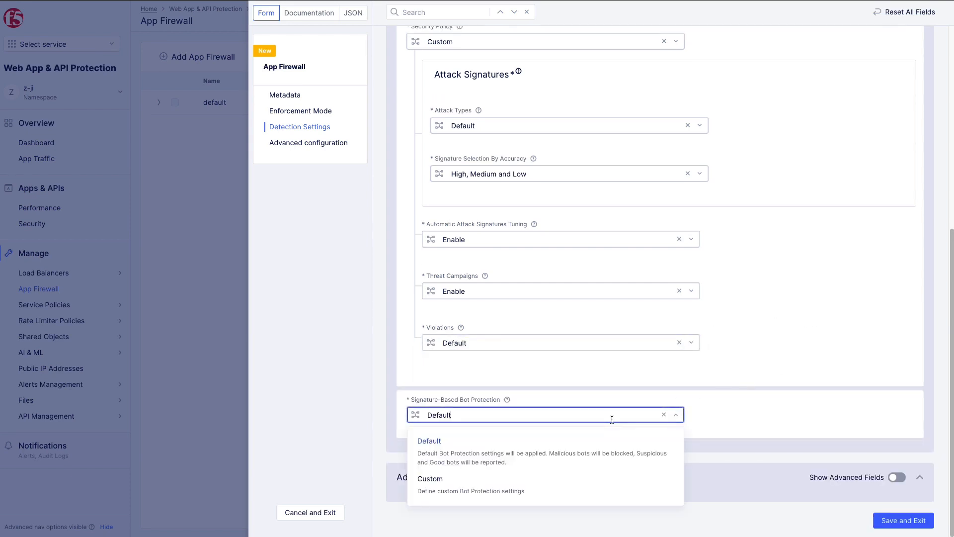
click(580, 485)
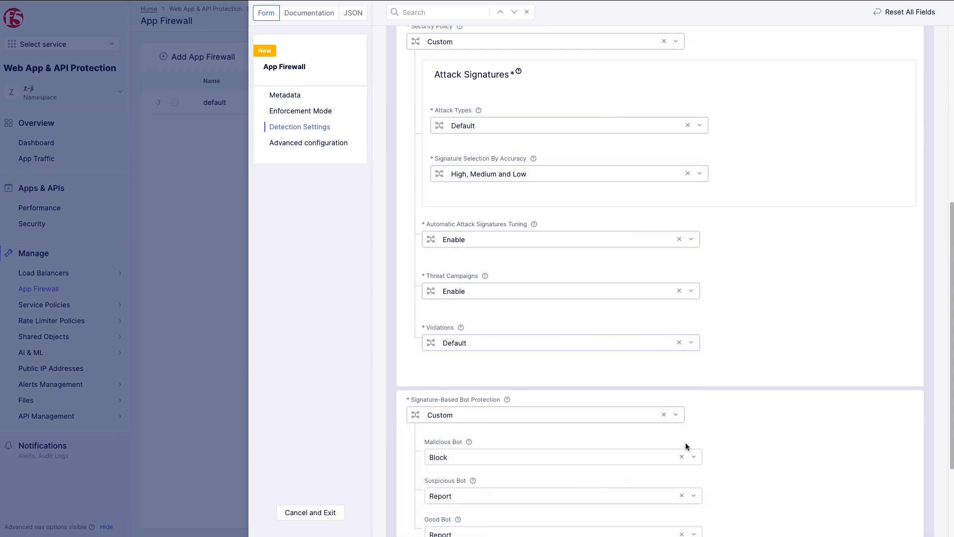
scroll(848, 420, down, 1)
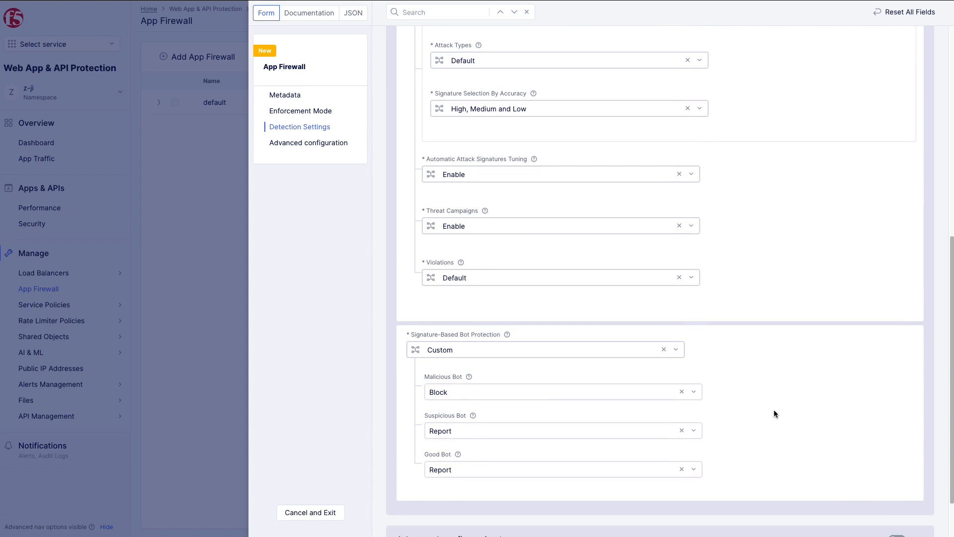
scroll(806, 416, down, 1)
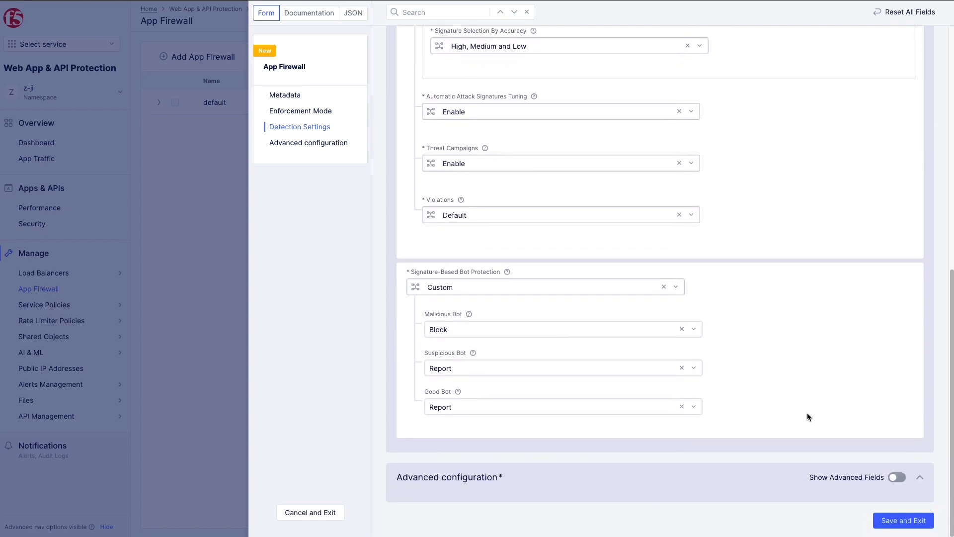
Show the advanced configuration fields, check the options for allowed response status codes, and save the app firewall
click(895, 478)
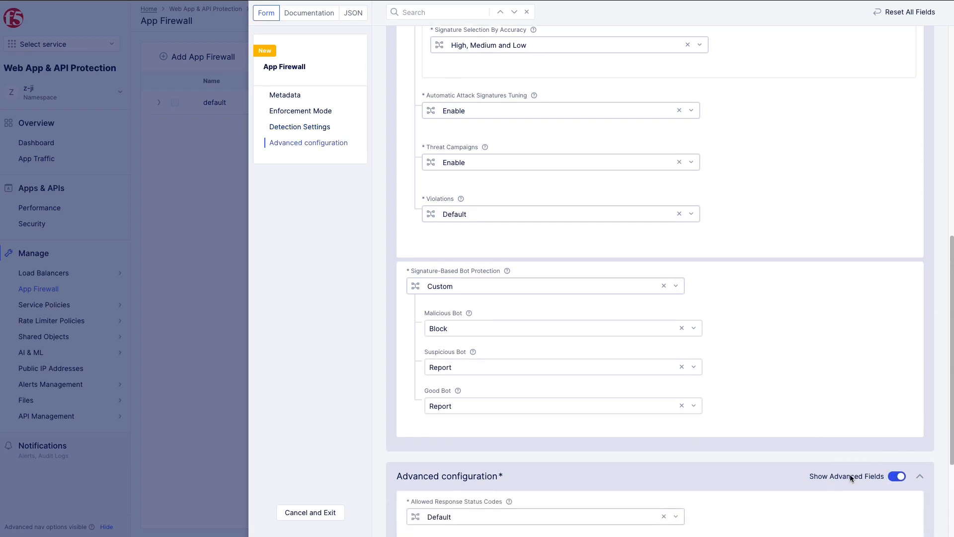
scroll(851, 478, down, 2)
scroll(850, 476, down, 1)
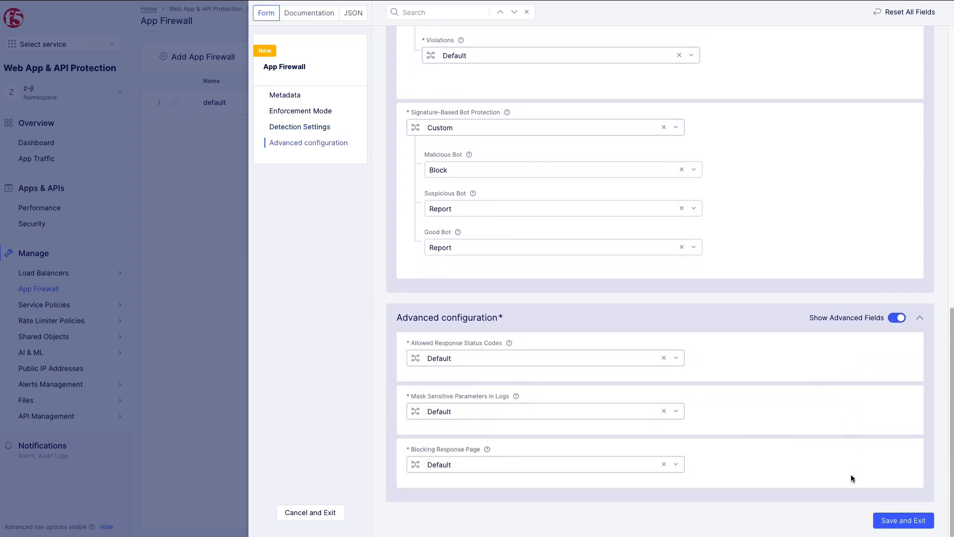
click(606, 360)
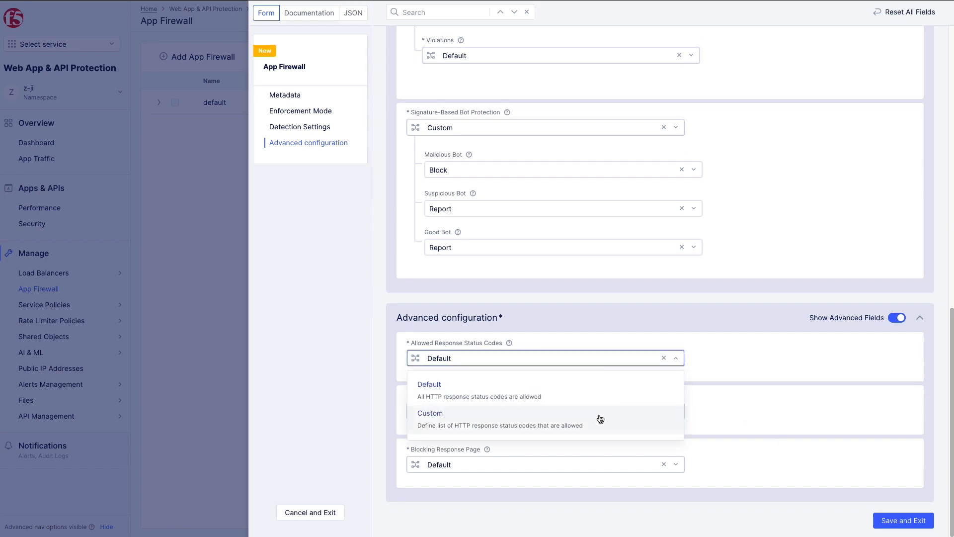
click(832, 363)
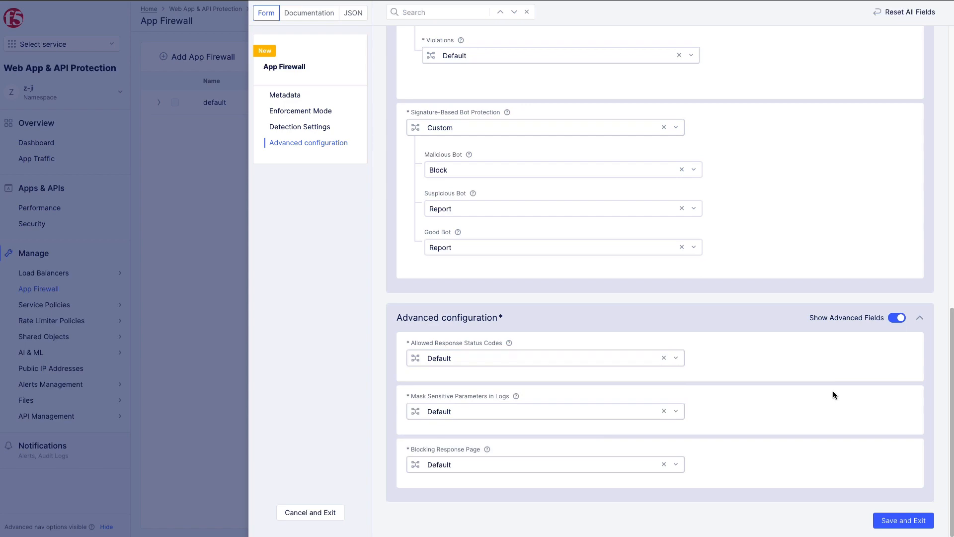
click(892, 520)
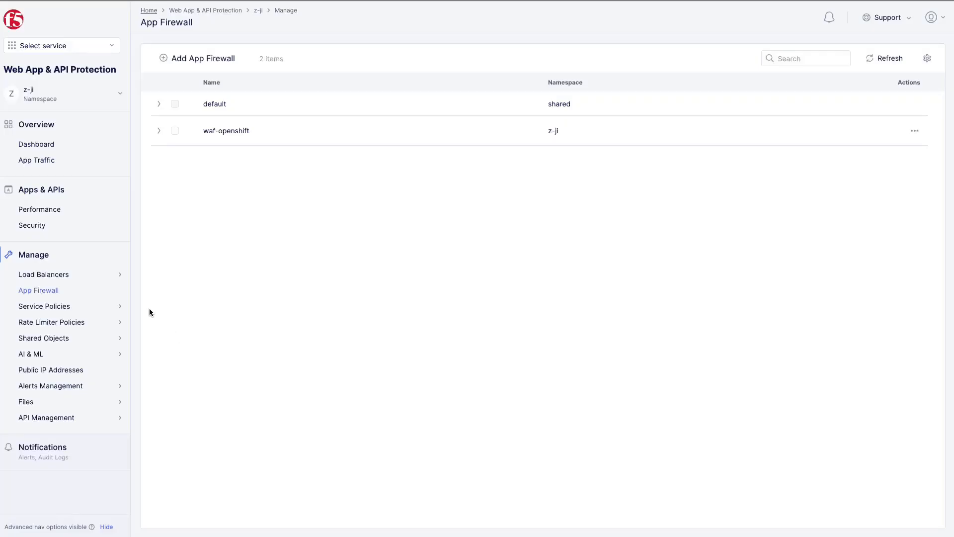
Open the configuration of the HTTP load balancer dvwa-aws2-lb for editing
mouse_move(68, 274)
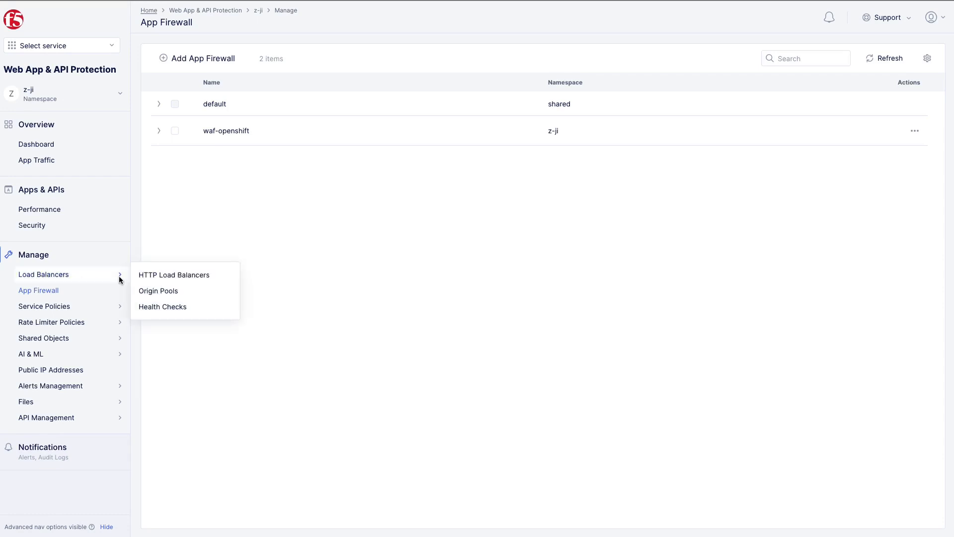
click(170, 277)
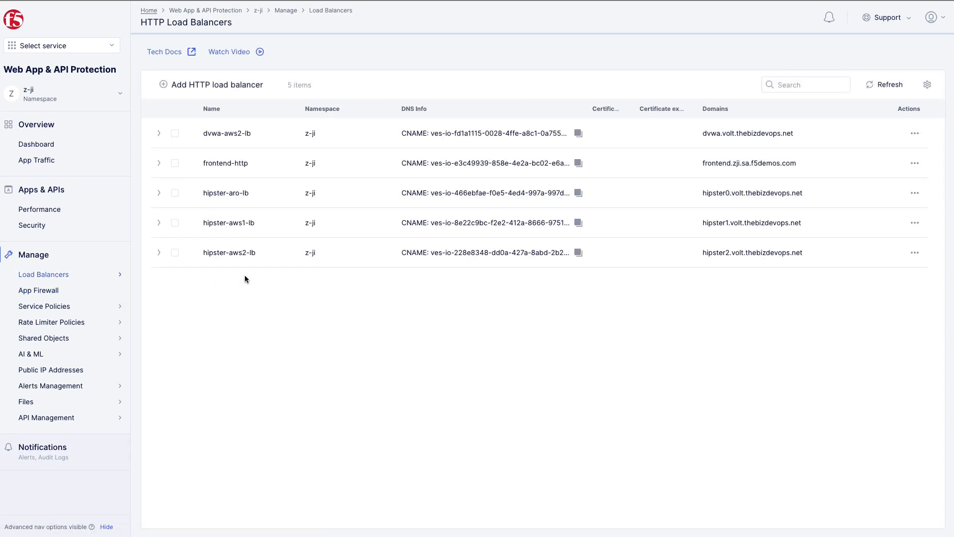
click(914, 133)
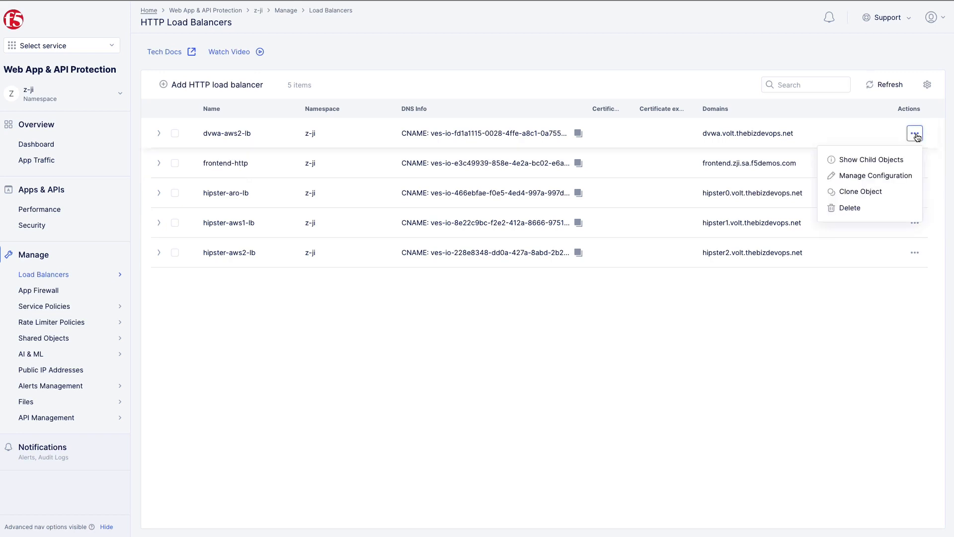
click(893, 175)
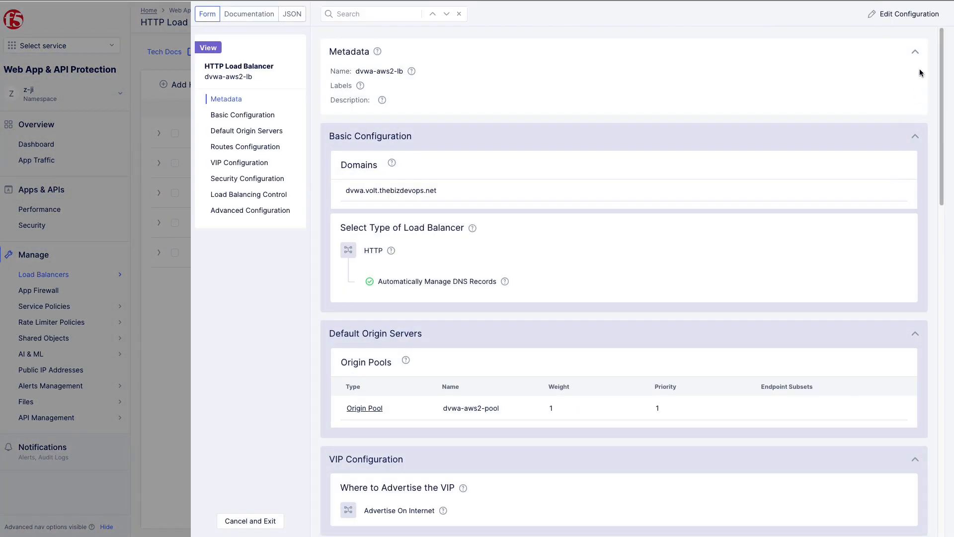
click(905, 13)
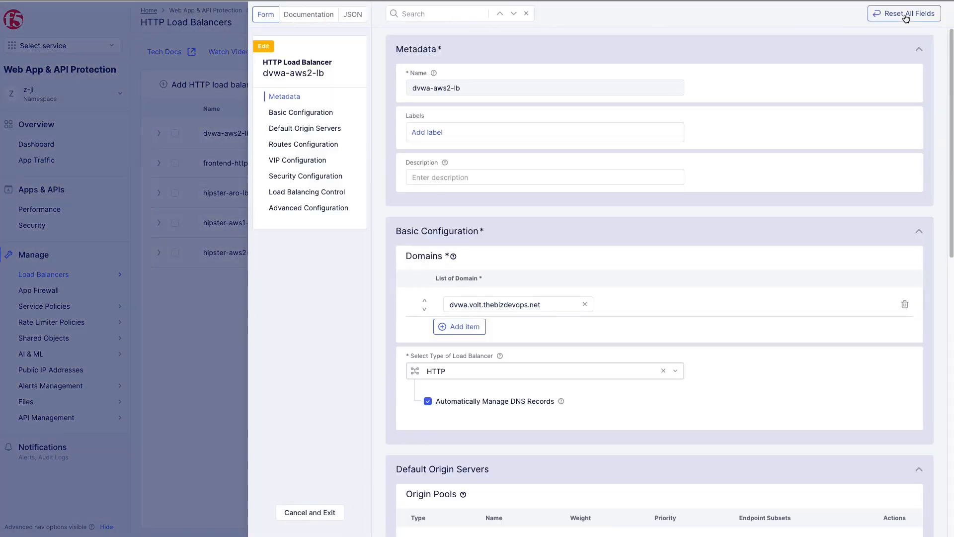
Set the load balancer's WAF config to App Firewall using z-ji/waf-openshift, and save the configuration
scroll(833, 163, down, 2)
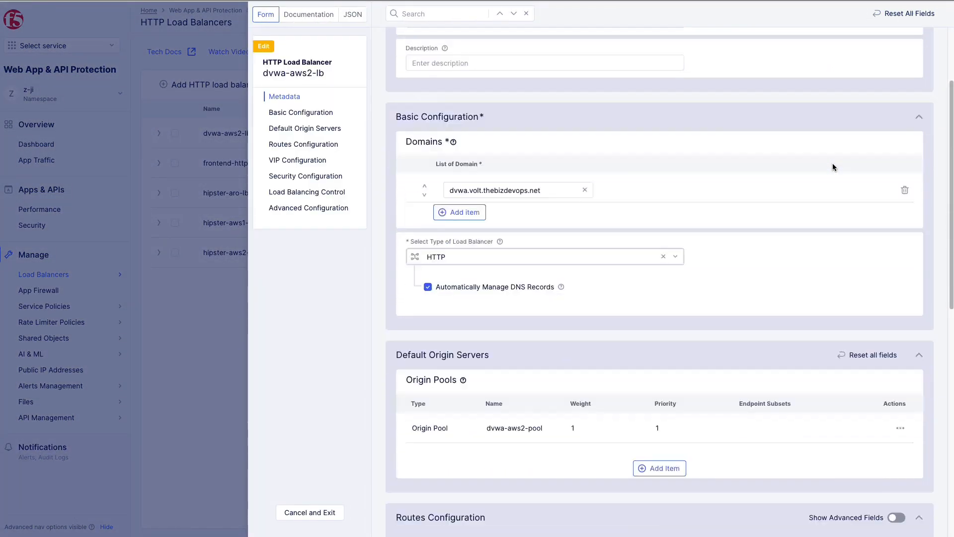
scroll(833, 163, down, 8)
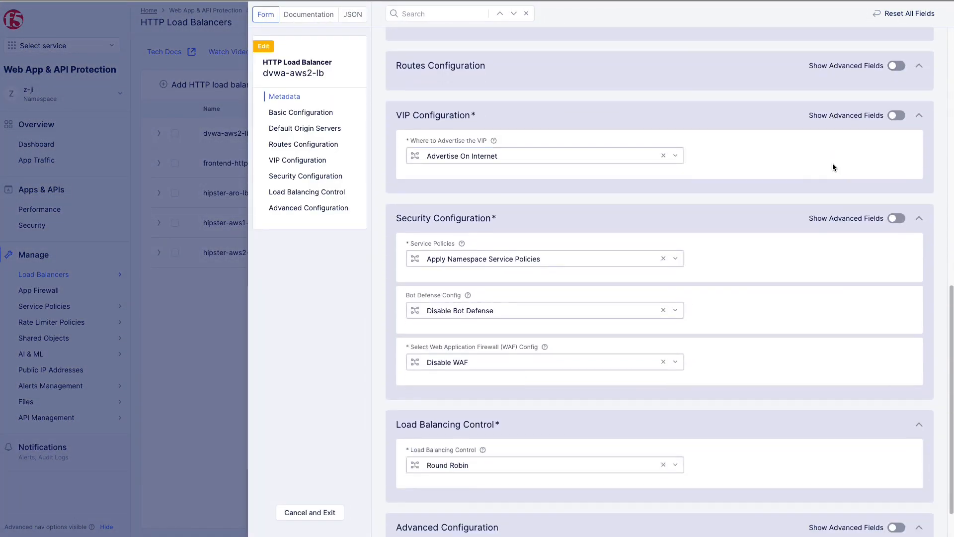
click(624, 362)
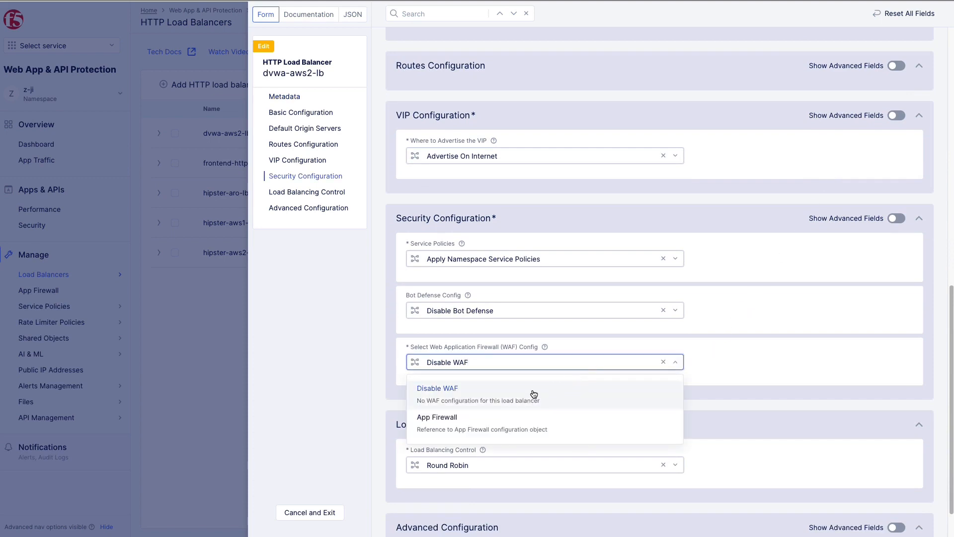
click(471, 424)
click(530, 406)
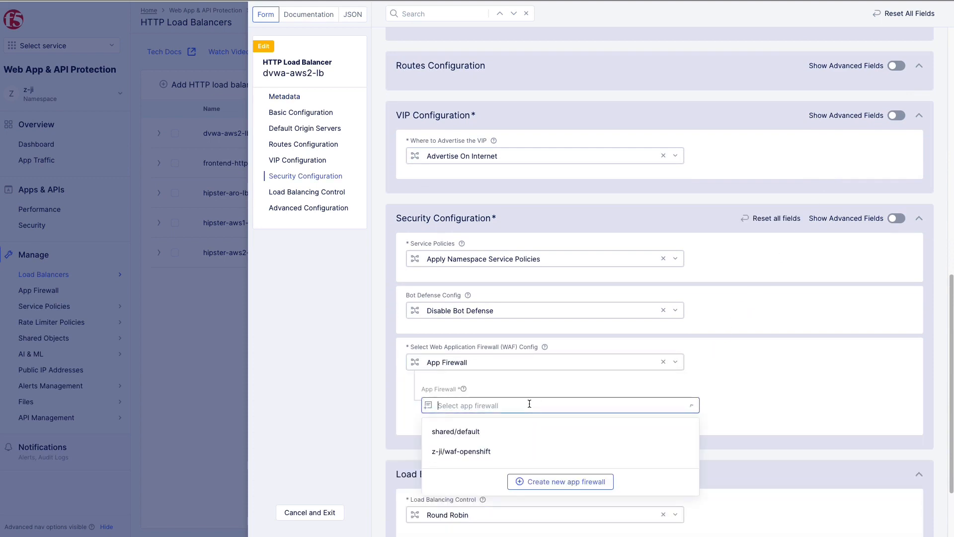
click(510, 451)
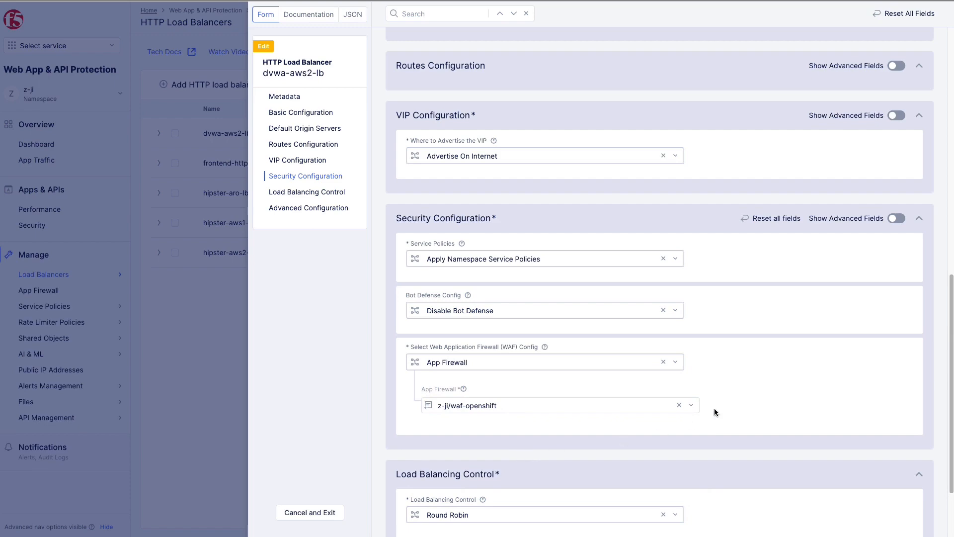
scroll(825, 347, down, 3)
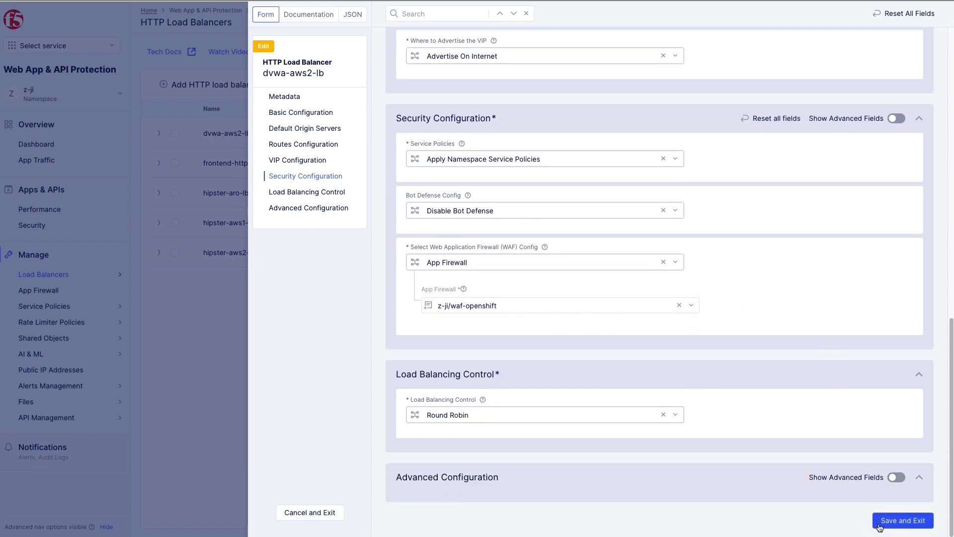
click(881, 526)
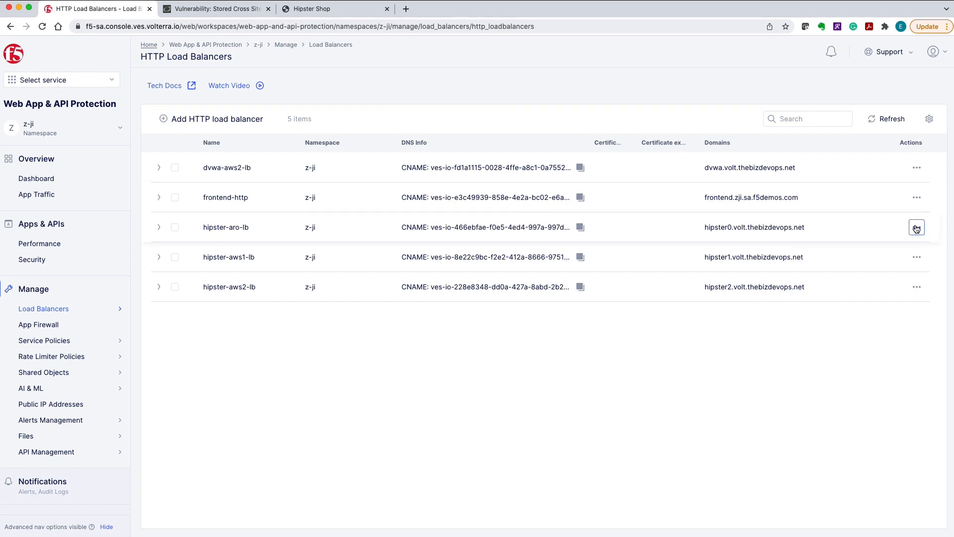
click(917, 228)
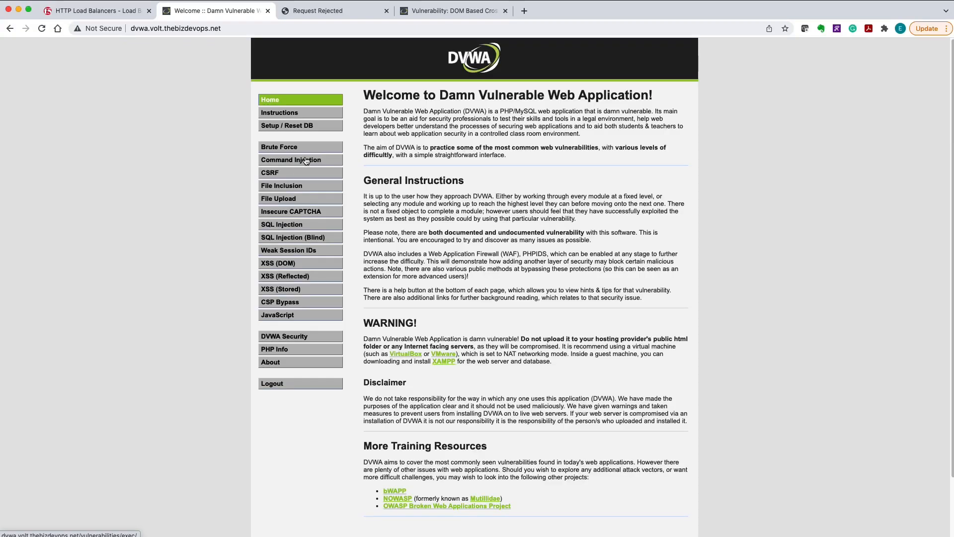
Switch to the DVWA site and open its Command Injection page
click(307, 160)
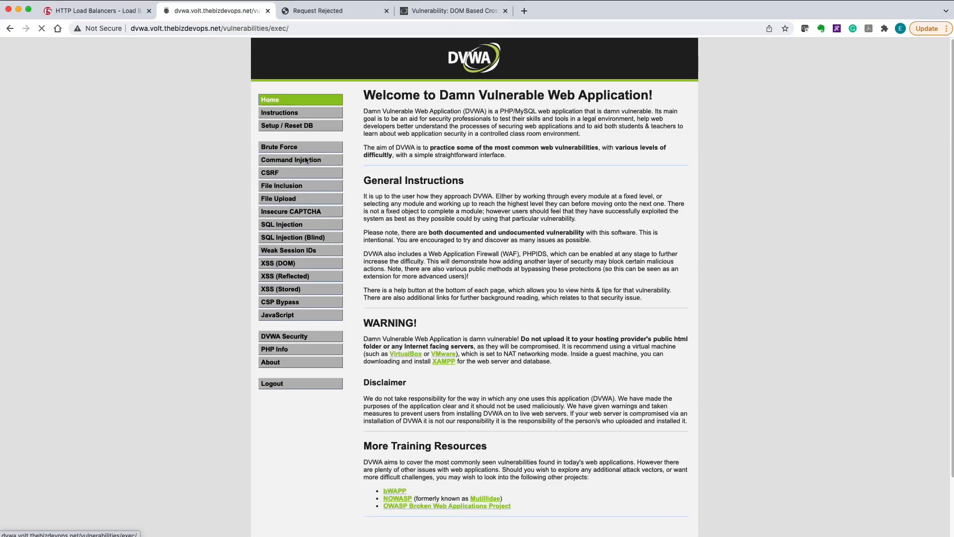
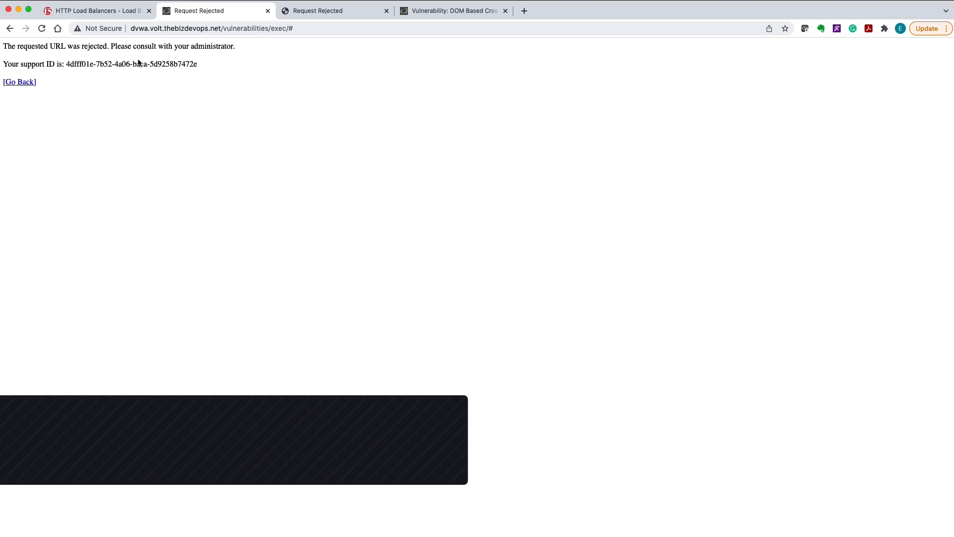
Select the support ID line on the request rejection page of the Command Injection attempt
triple_click(93, 65)
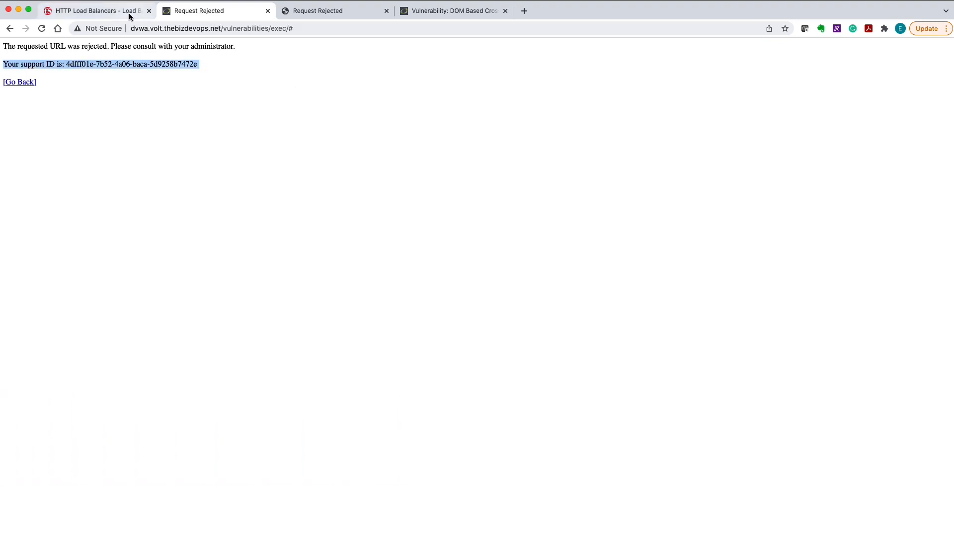
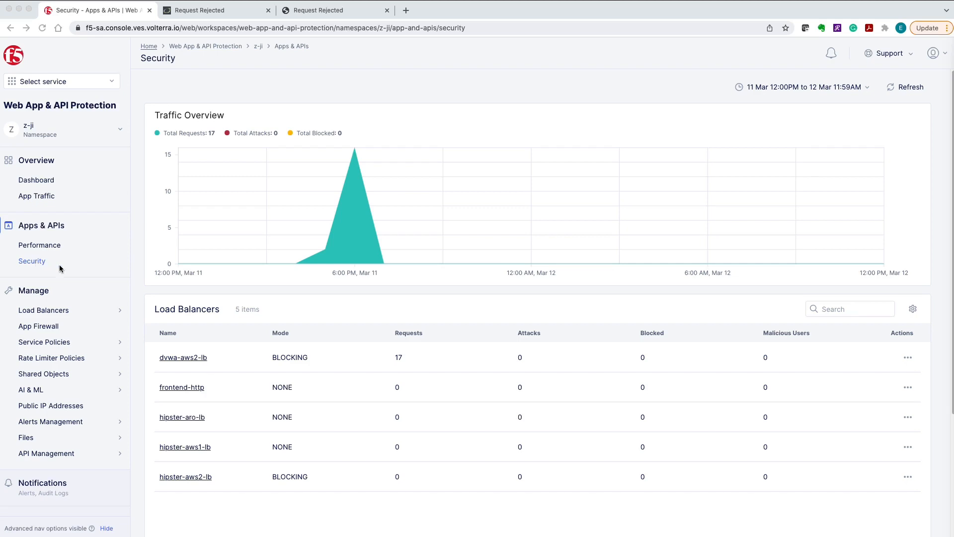
Open the security dashboard of the dvwa-aws2-lb load balancer and review its widgets down to Malicious Users
click(182, 362)
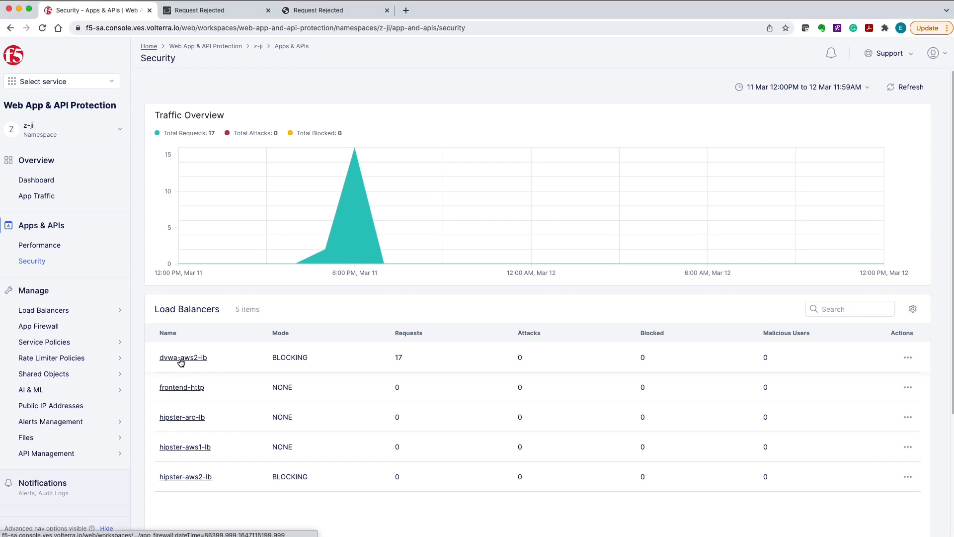
click(181, 358)
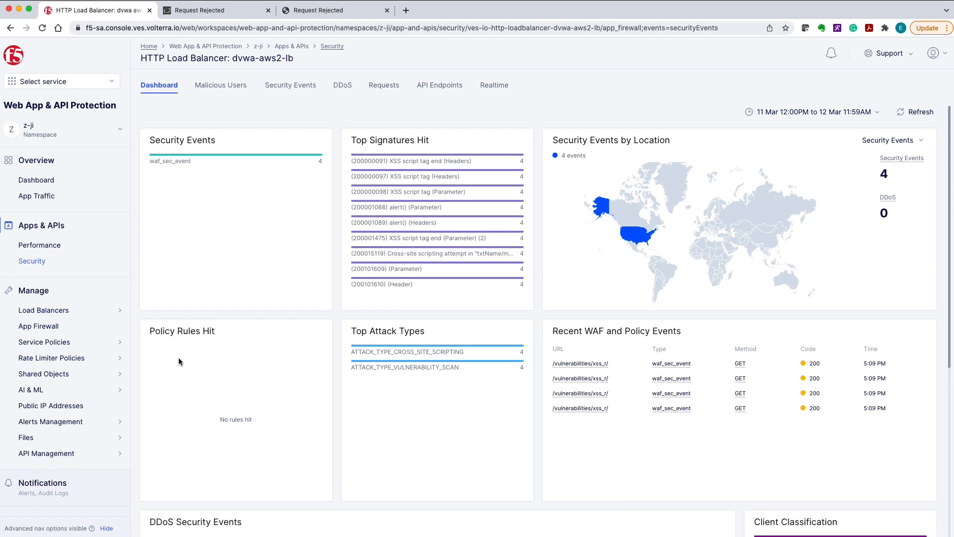
scroll(179, 360, down, 6)
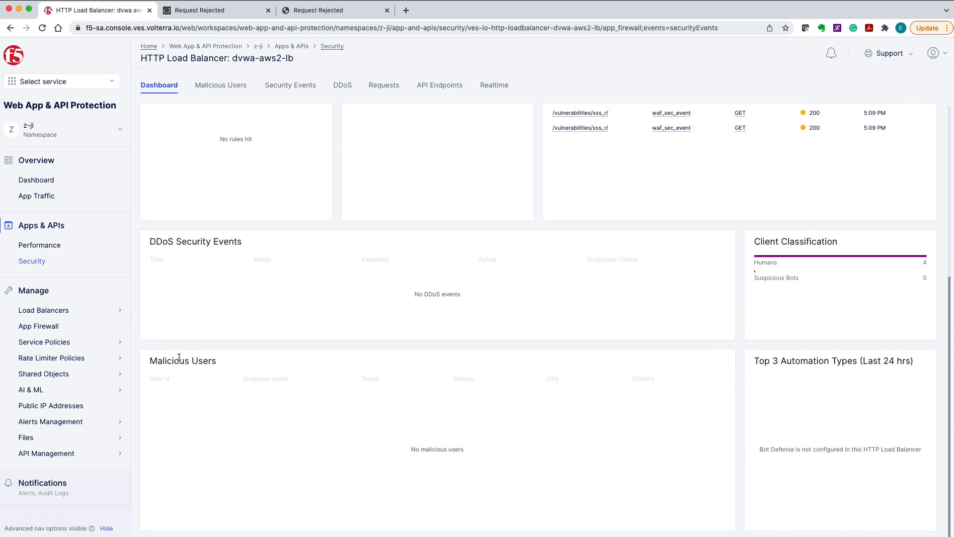
List the load balancer's security events and examine the source and request details of the 11 Mar 17:09:38 event
click(286, 92)
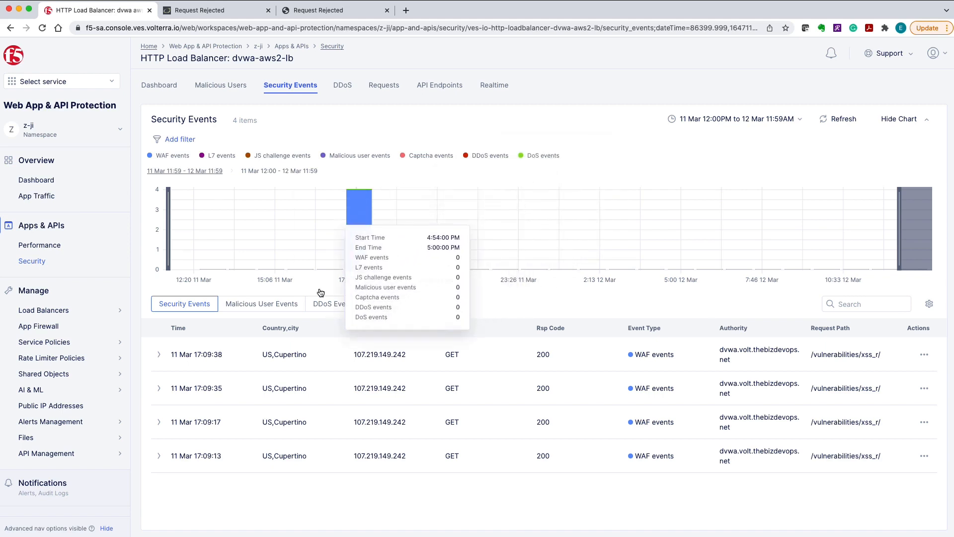
click(160, 354)
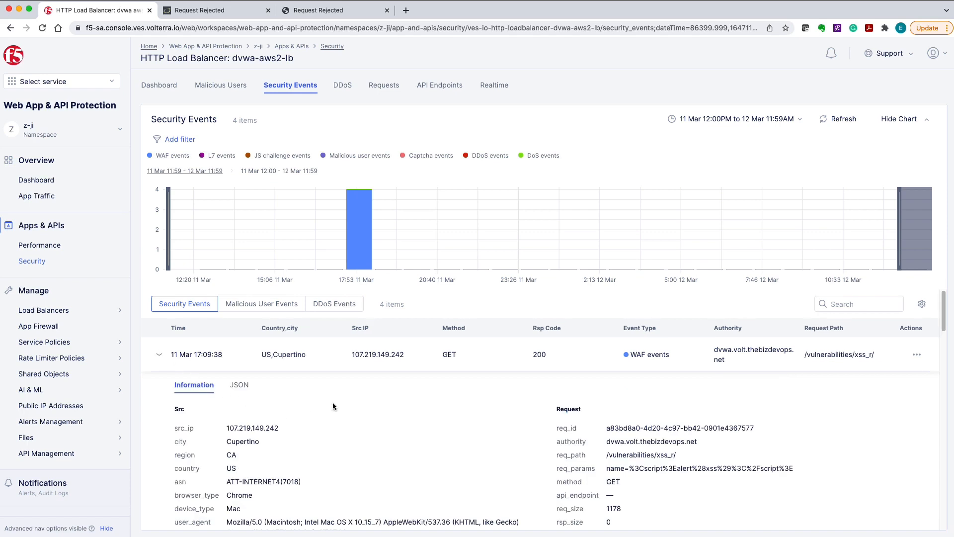
scroll(390, 403, down, 1)
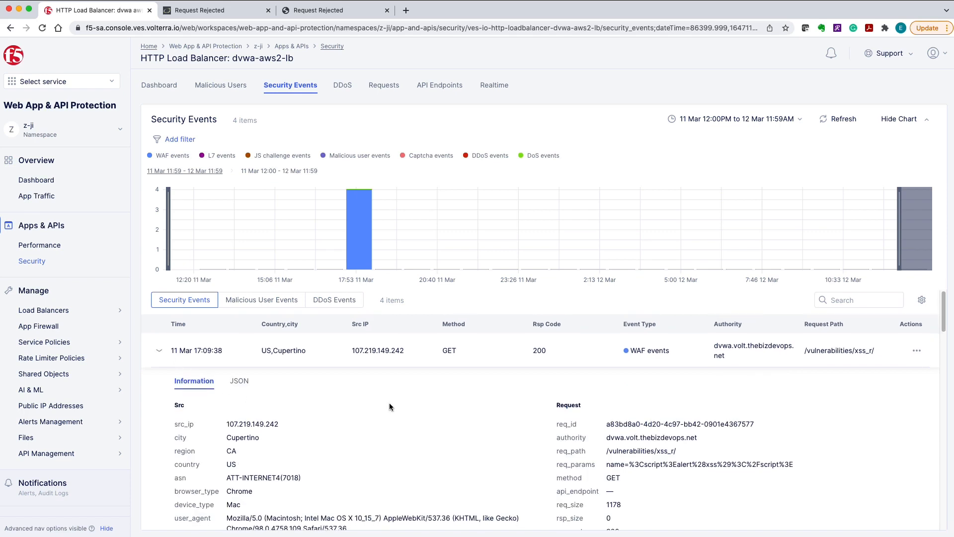
scroll(389, 405, down, 2)
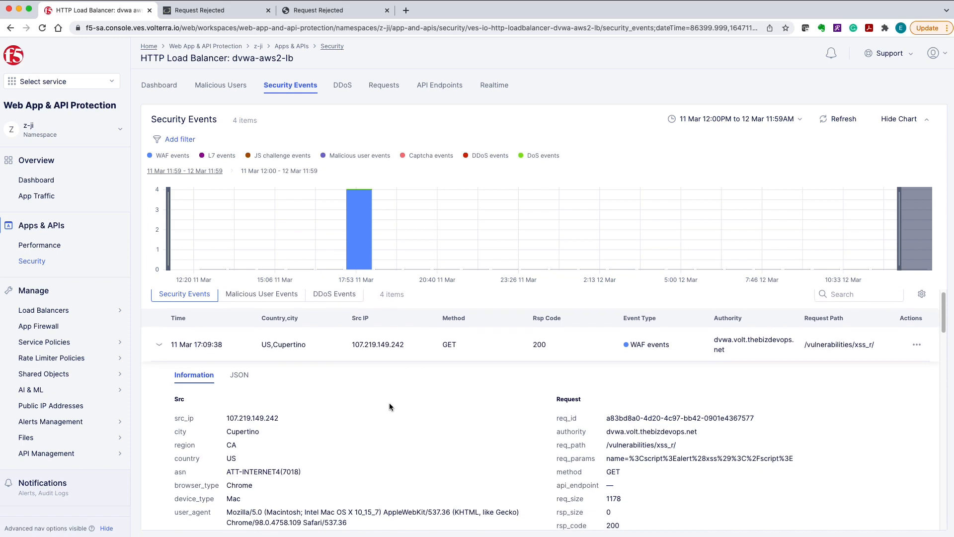
scroll(389, 402, down, 3)
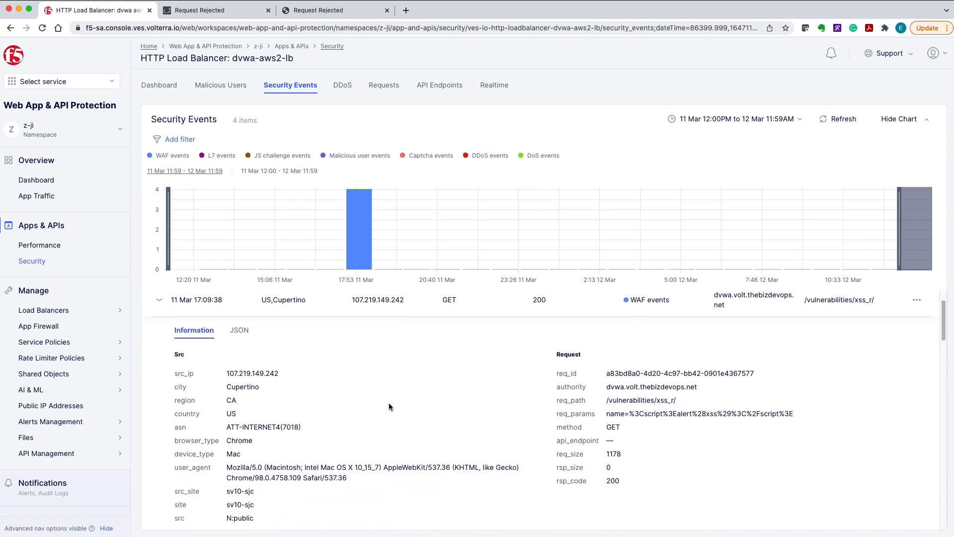
scroll(388, 405, down, 5)
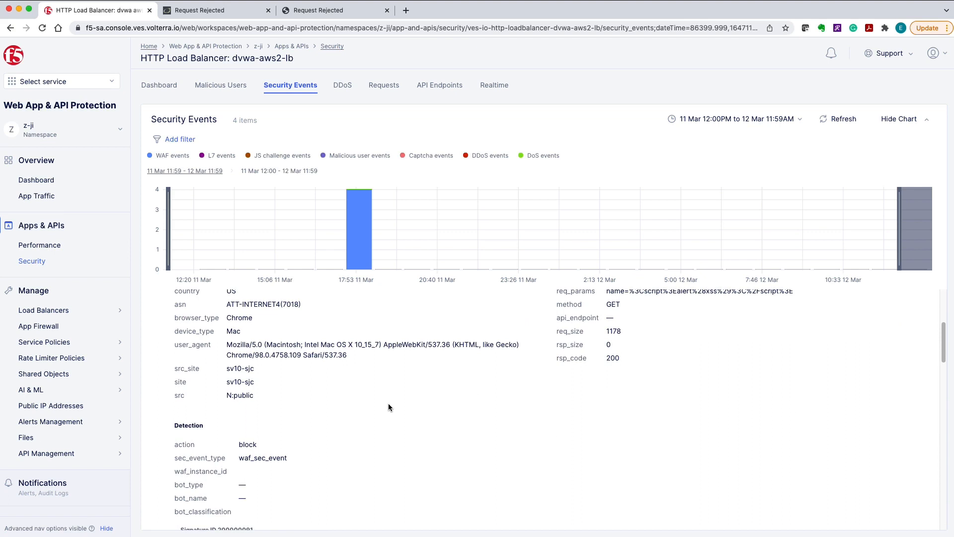
Examine the event's detection section, highlighting part of the first signature's attack type and reading through the other matched signatures
scroll(388, 407, down, 4)
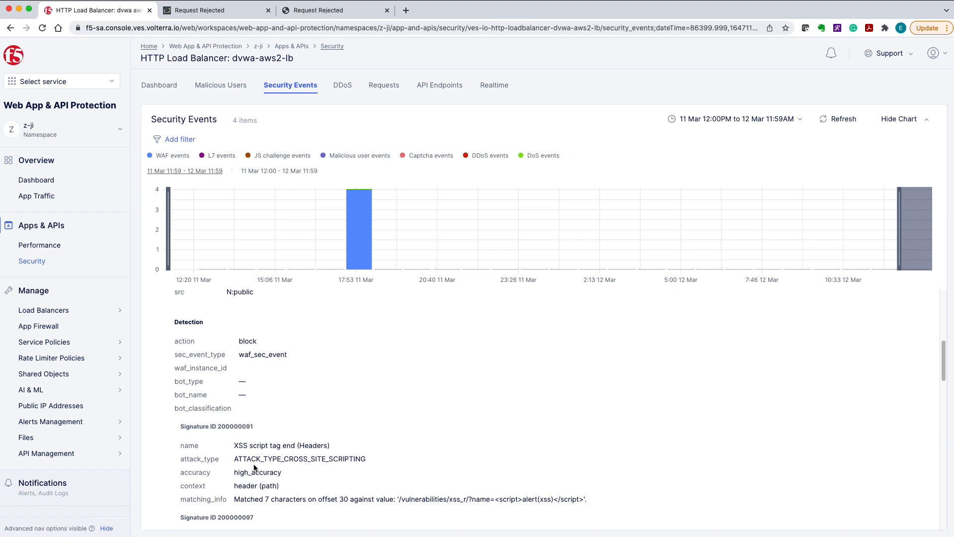
drag(308, 459, 366, 463)
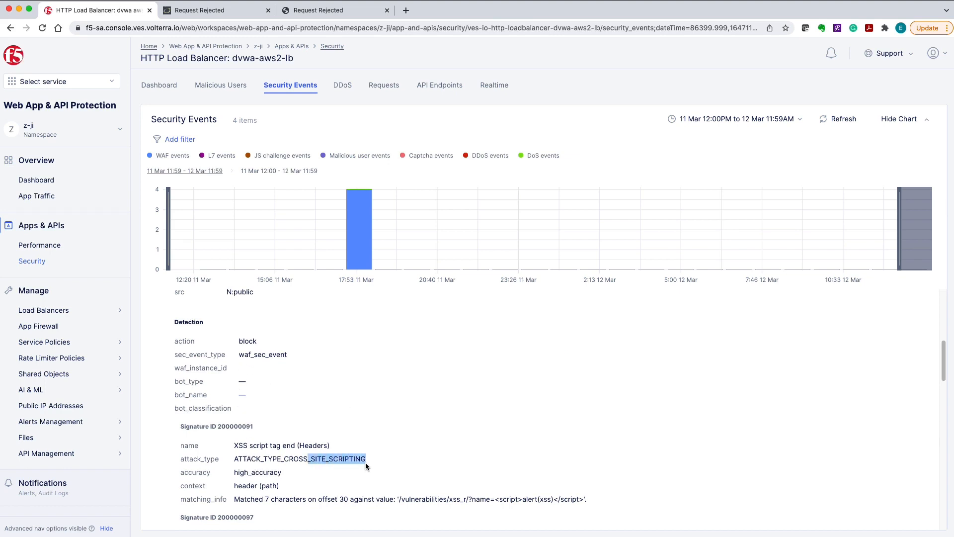
scroll(540, 441, down, 1)
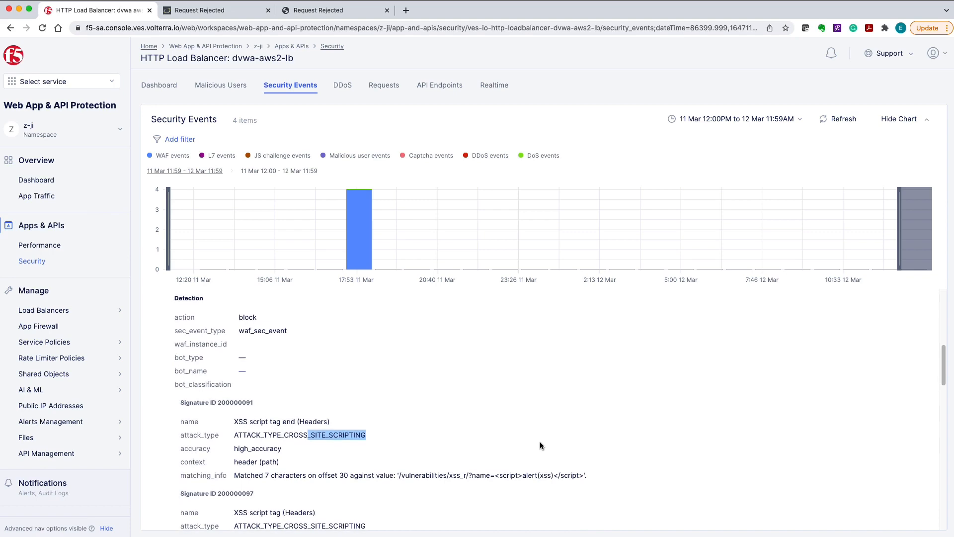
scroll(540, 442, down, 5)
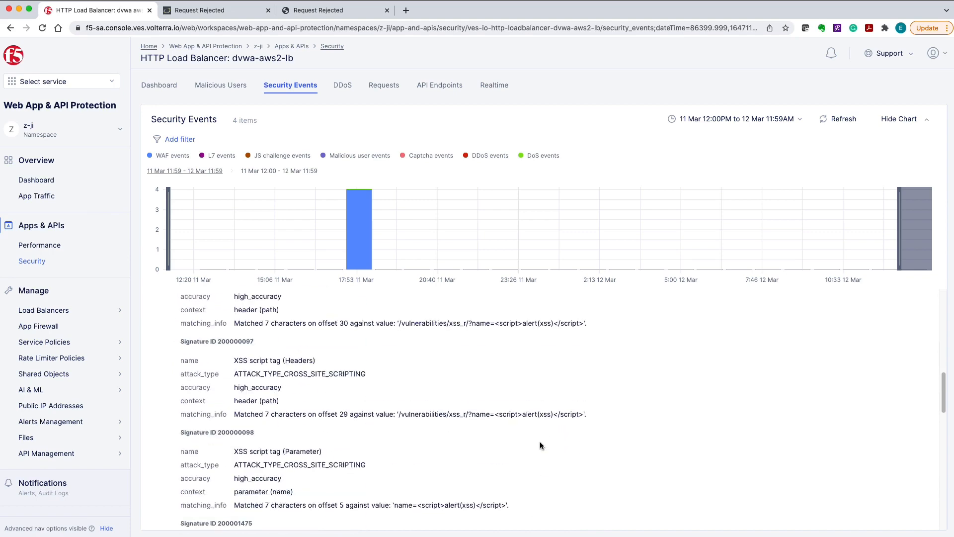
scroll(540, 442, down, 2)
scroll(540, 445, down, 4)
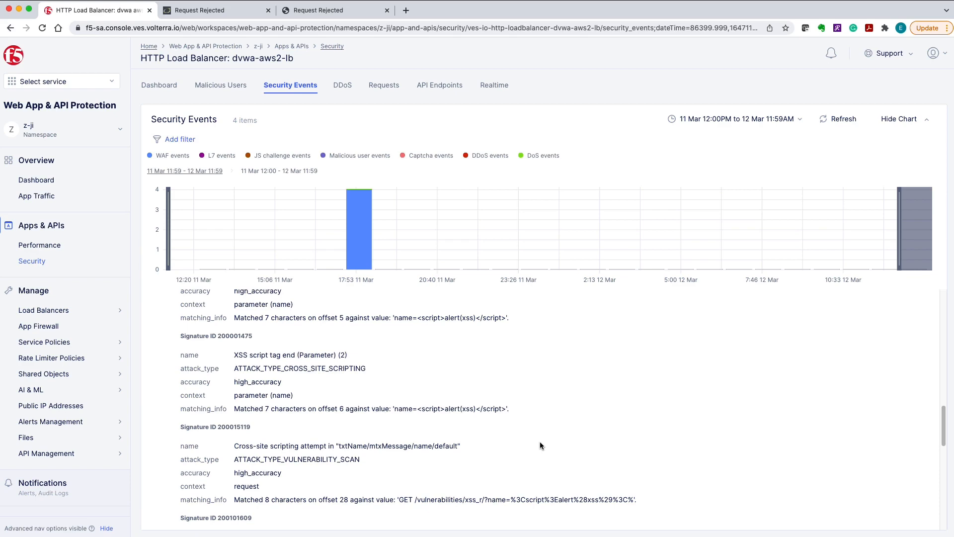
scroll(540, 445, up, 15)
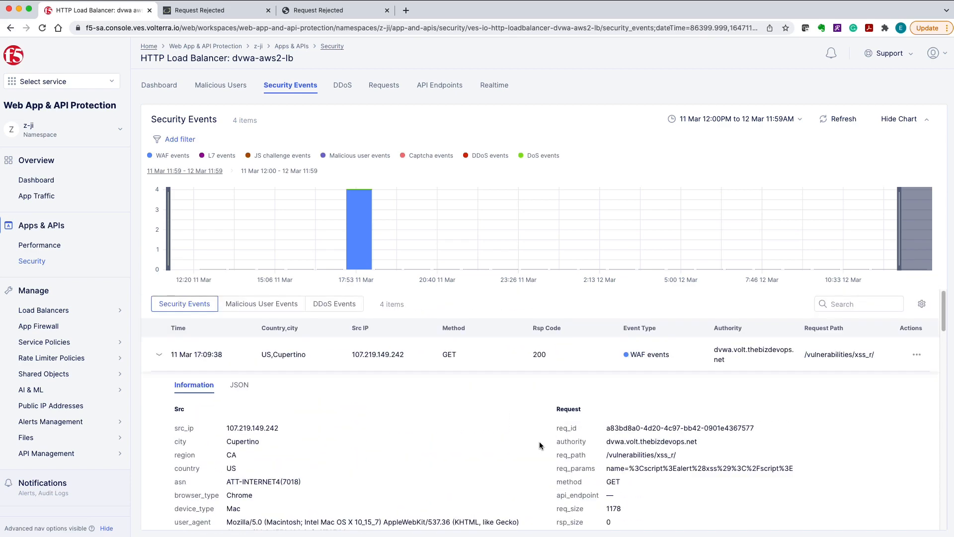
Review the JSON log of the 17:09:38 event, including its request headers, and collapse the event
click(239, 386)
scroll(501, 424, down, 10)
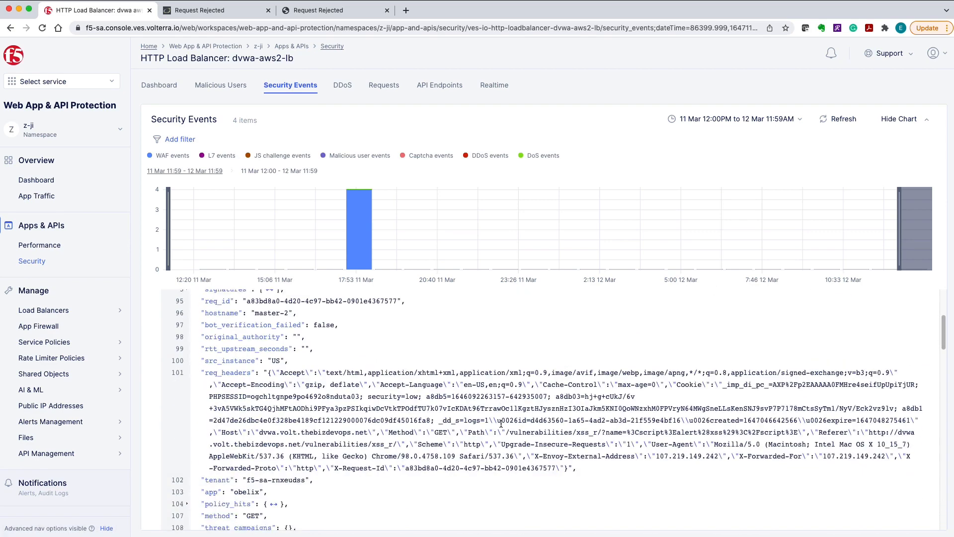
scroll(501, 424, down, 5)
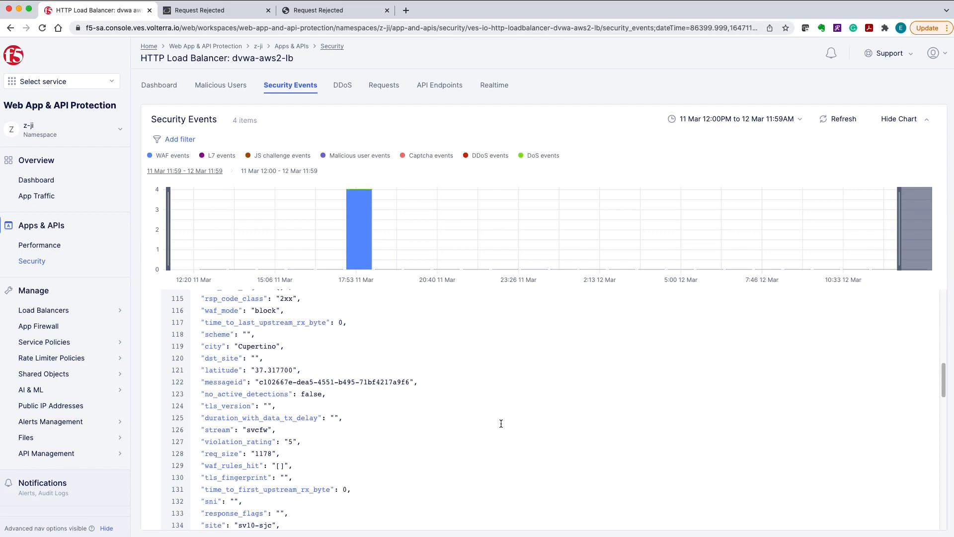
scroll(501, 423, up, 15)
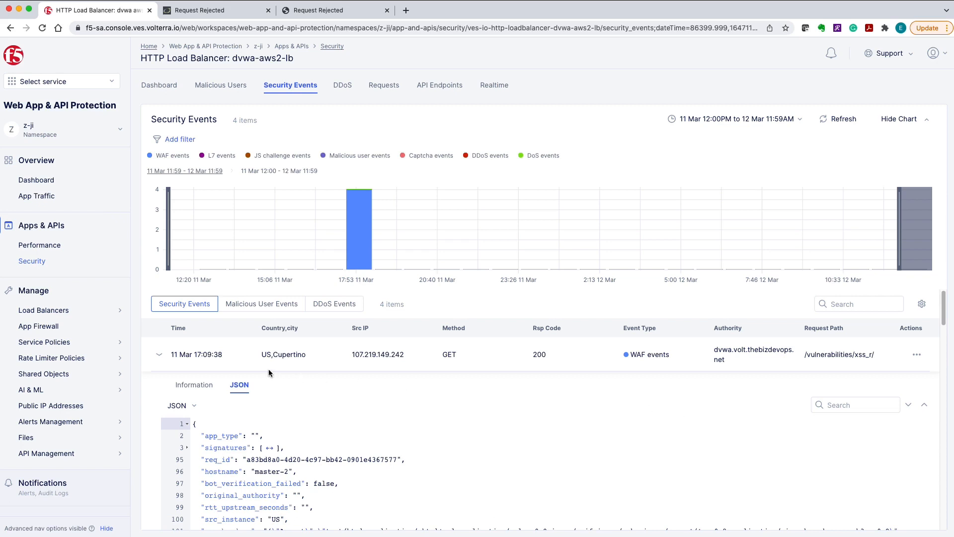
click(158, 354)
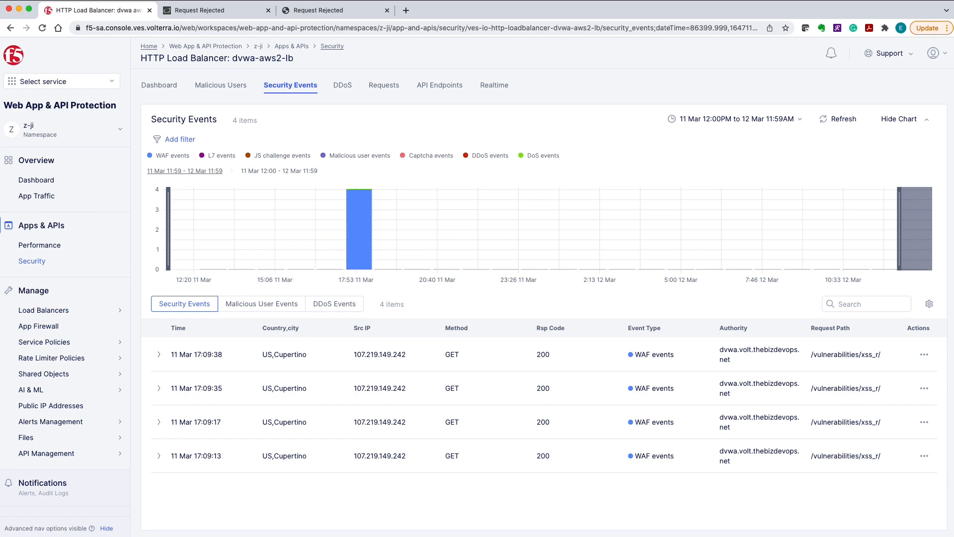
Preview a WAF exclusion rule created from the 17:09:38 event with its full signature list, and exit without applying it
click(923, 355)
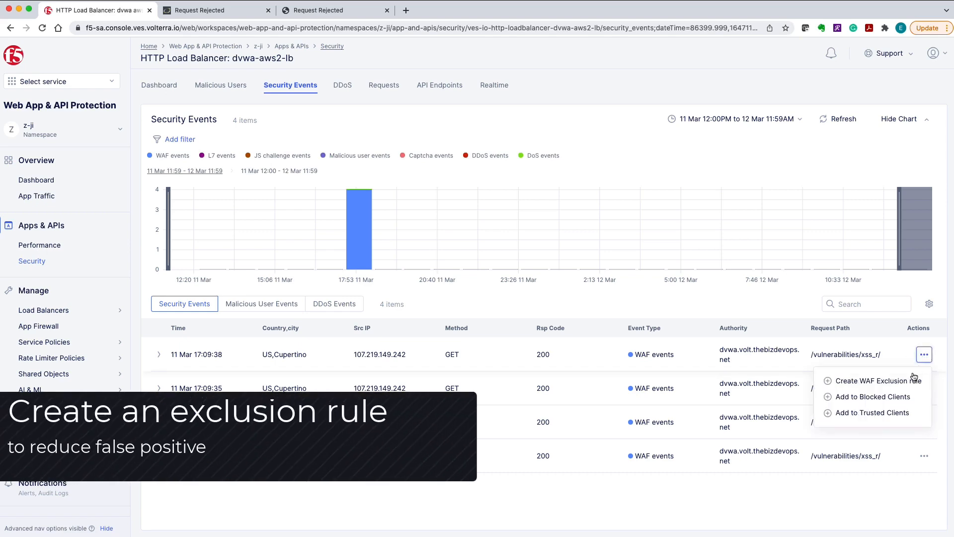
click(902, 384)
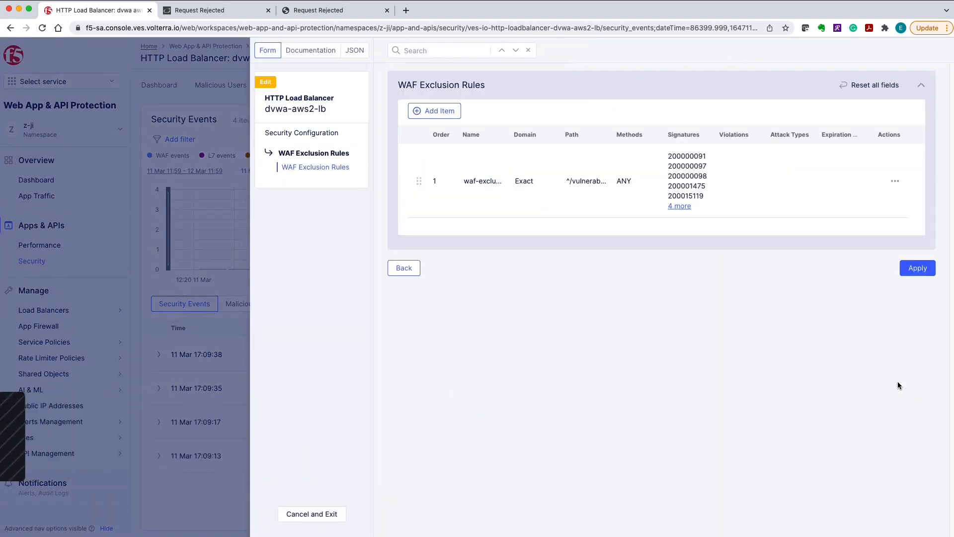
click(686, 209)
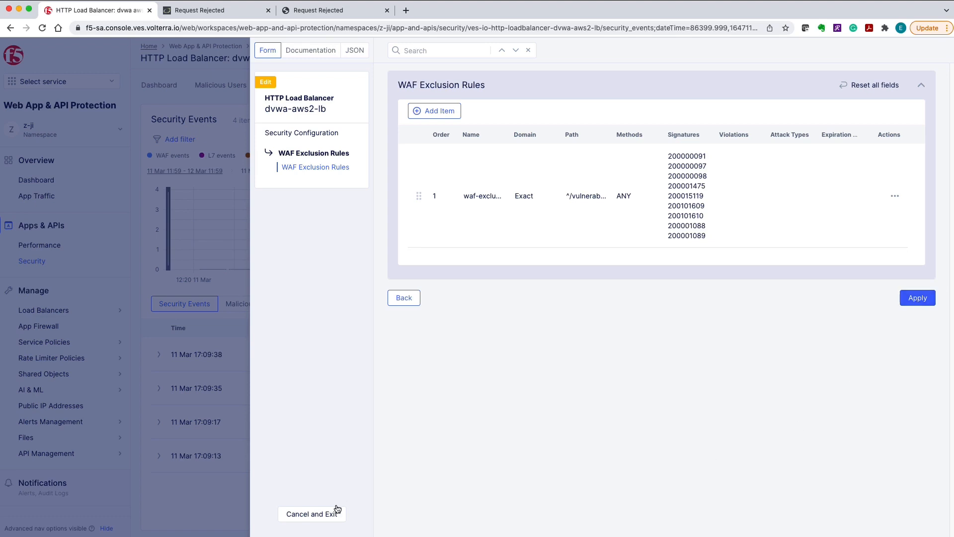
click(305, 515)
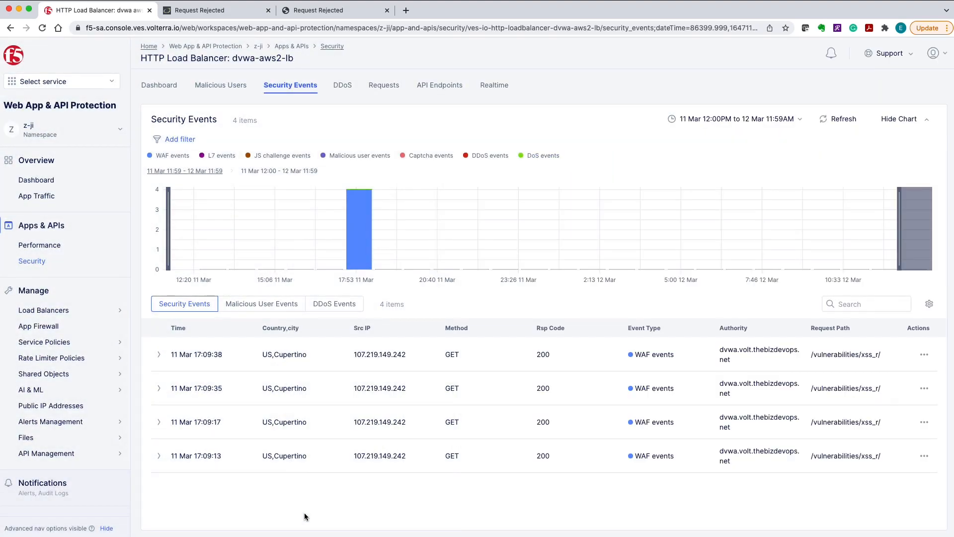